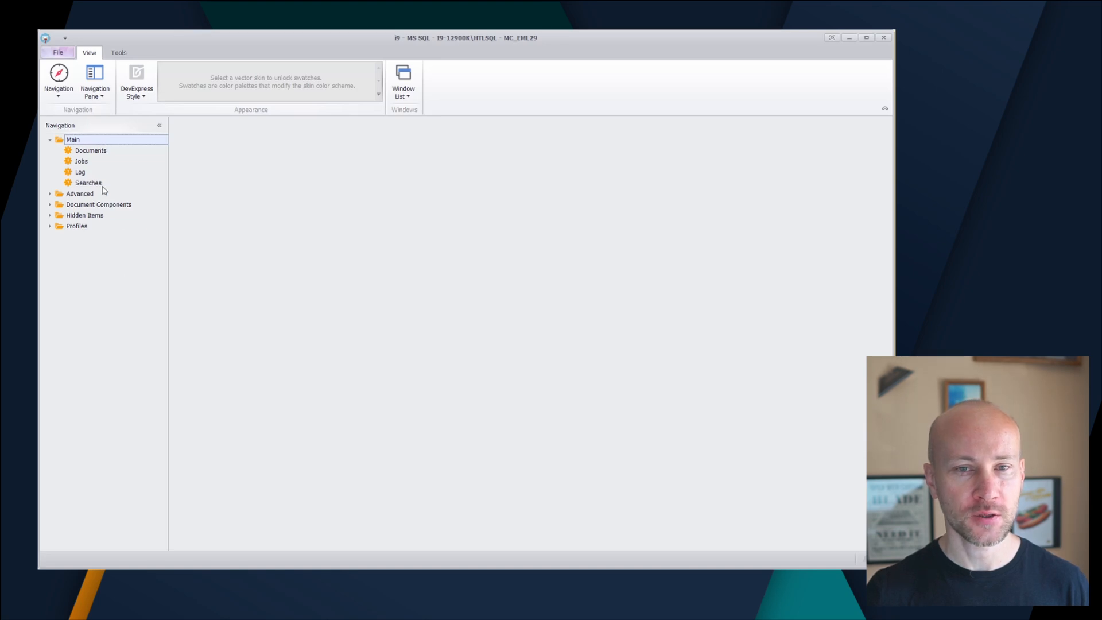
# Open the Documents list and browse its records across different parts of the dataset
pyautogui.doubleClick(91, 150)
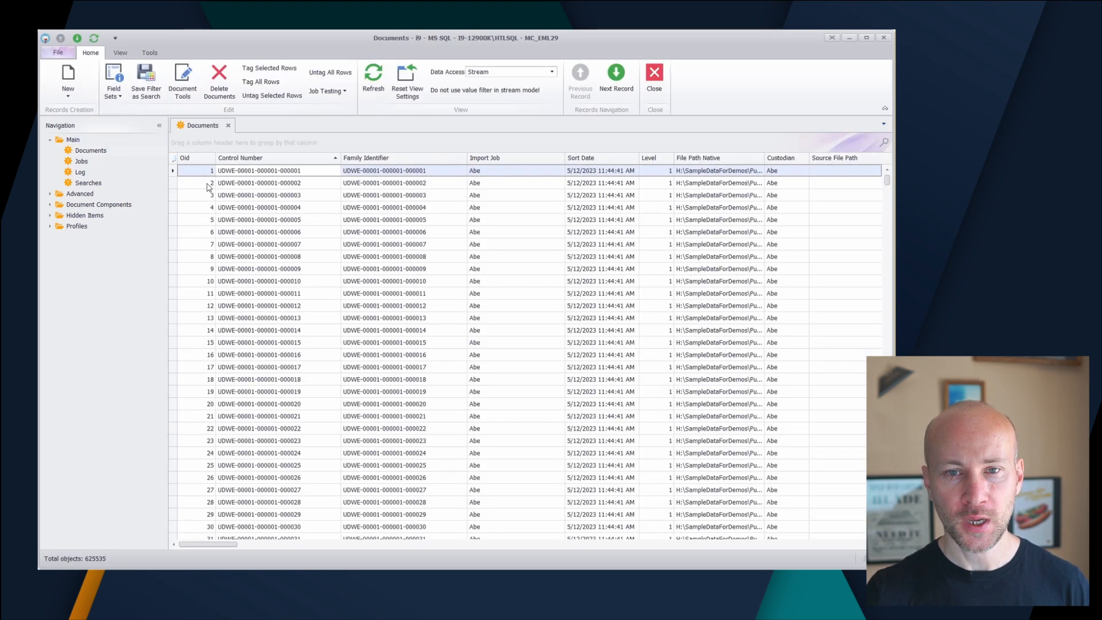
pyautogui.click(260, 208)
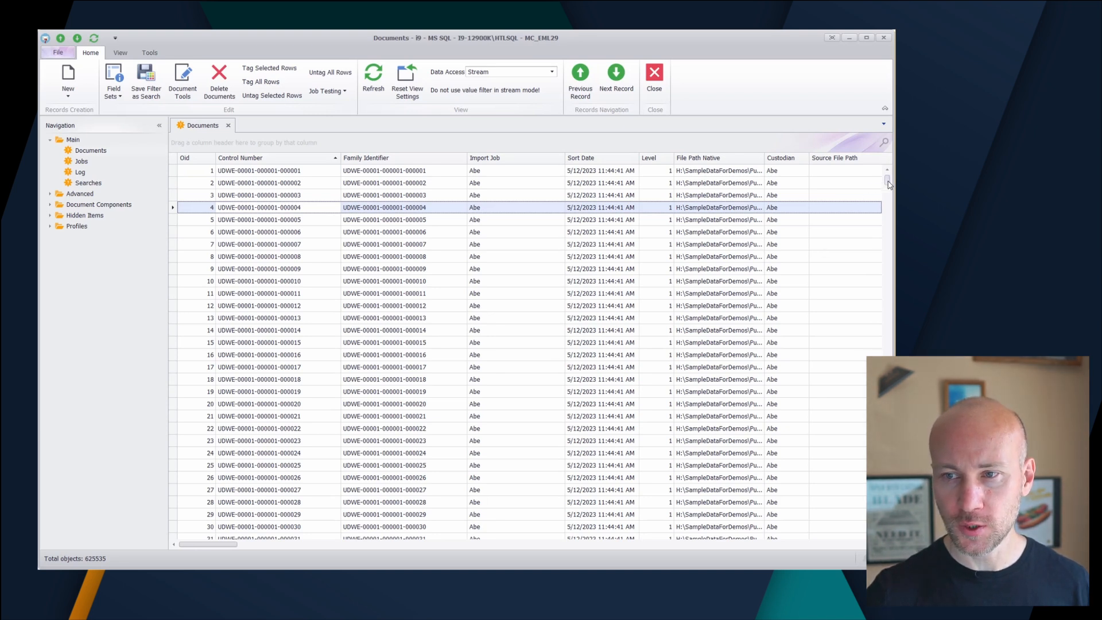
pyautogui.moveTo(887, 182); pyautogui.dragTo(887, 227)
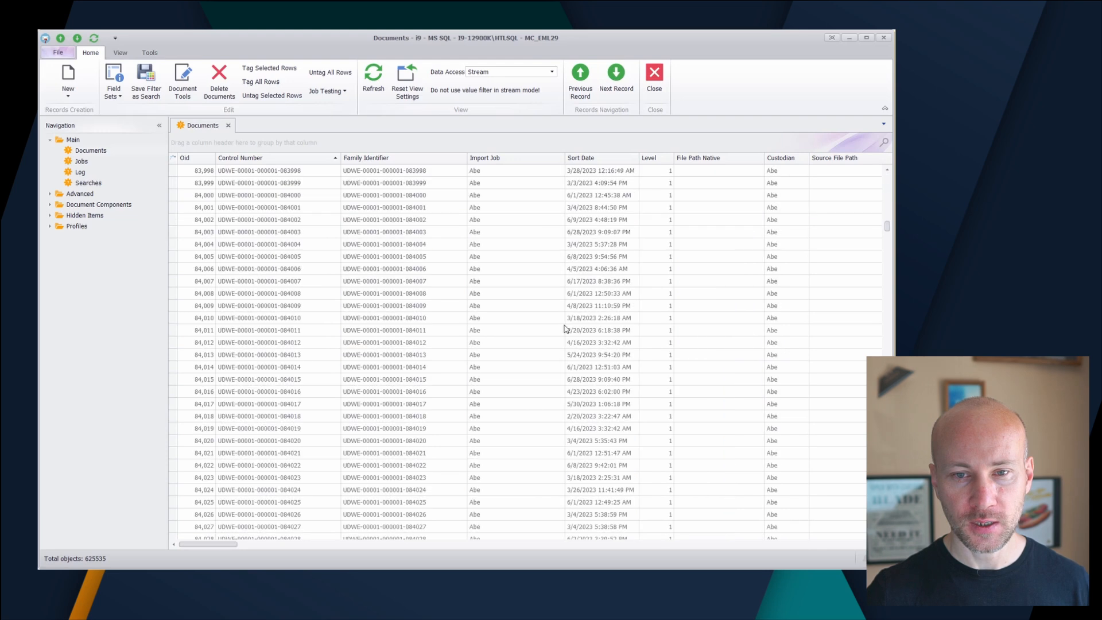
pyautogui.scroll(-4, 292, 296)
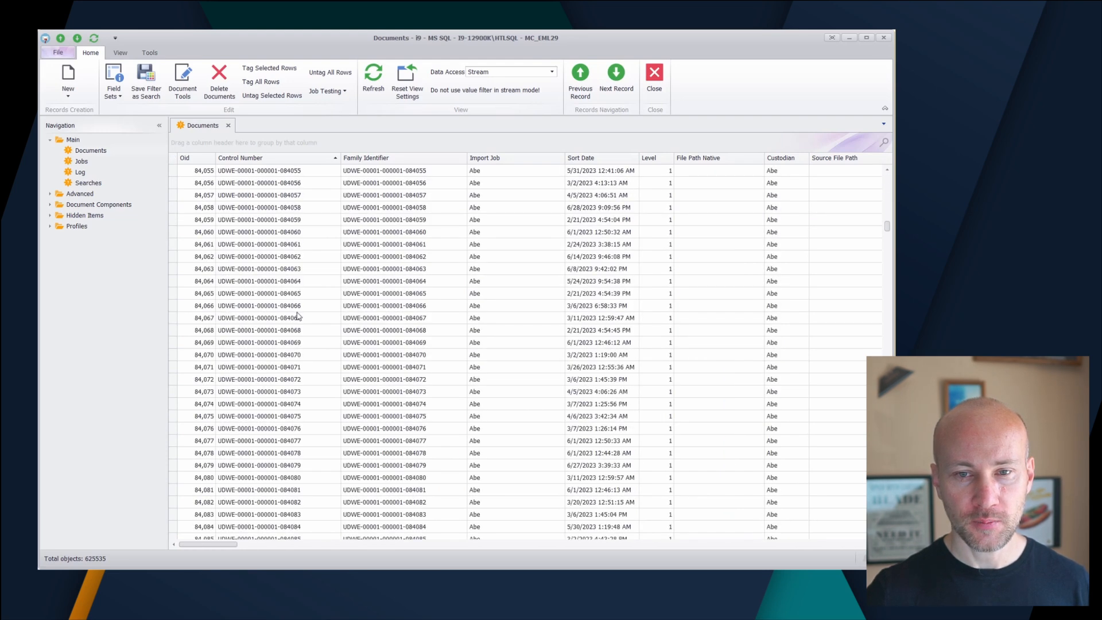
pyautogui.moveTo(888, 232); pyautogui.dragTo(888, 290)
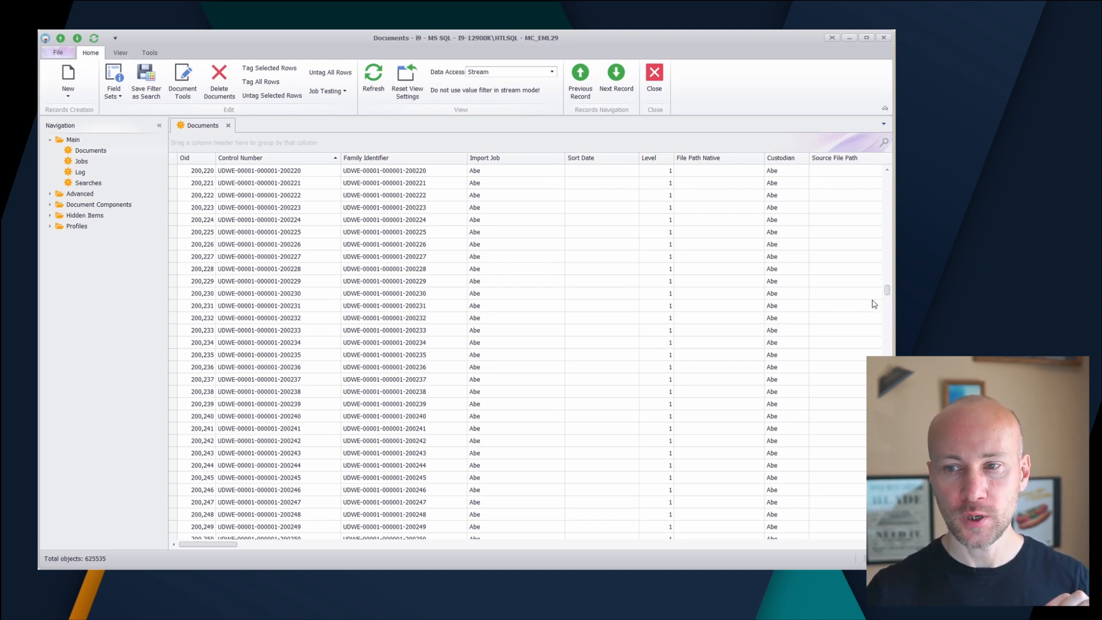
pyautogui.moveTo(887, 291); pyautogui.dragTo(887, 339)
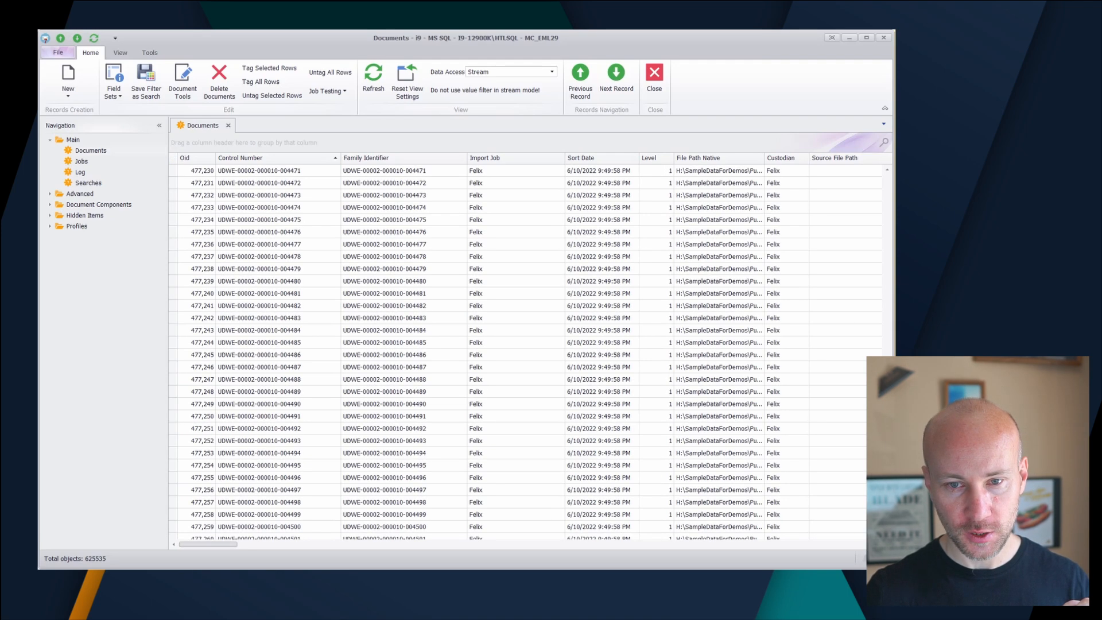
pyautogui.moveTo(224, 545); pyautogui.dragTo(202, 522)
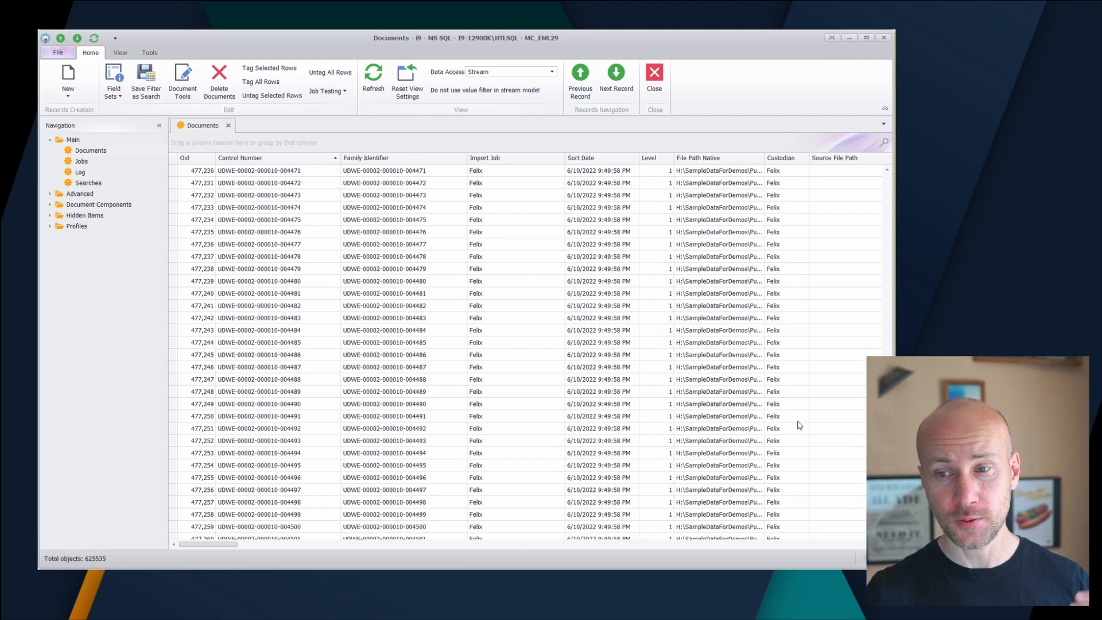
pyautogui.moveTo(887, 448); pyautogui.dragTo(887, 294)
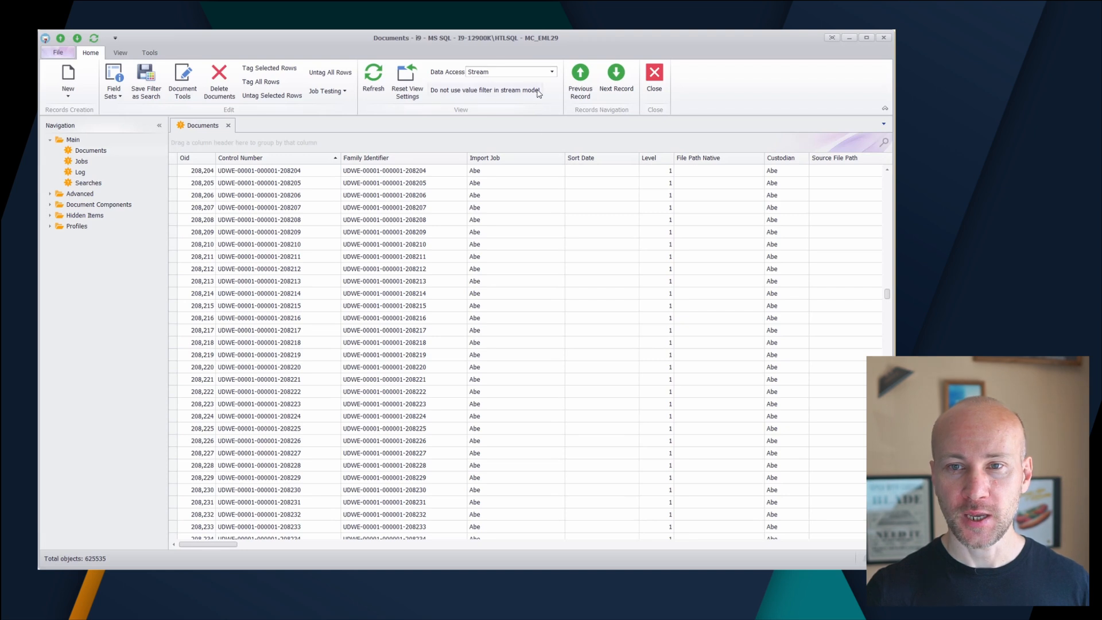
# Switch the Documents data access to Download Locally and browse the records in the reopened list
pyautogui.click(545, 73)
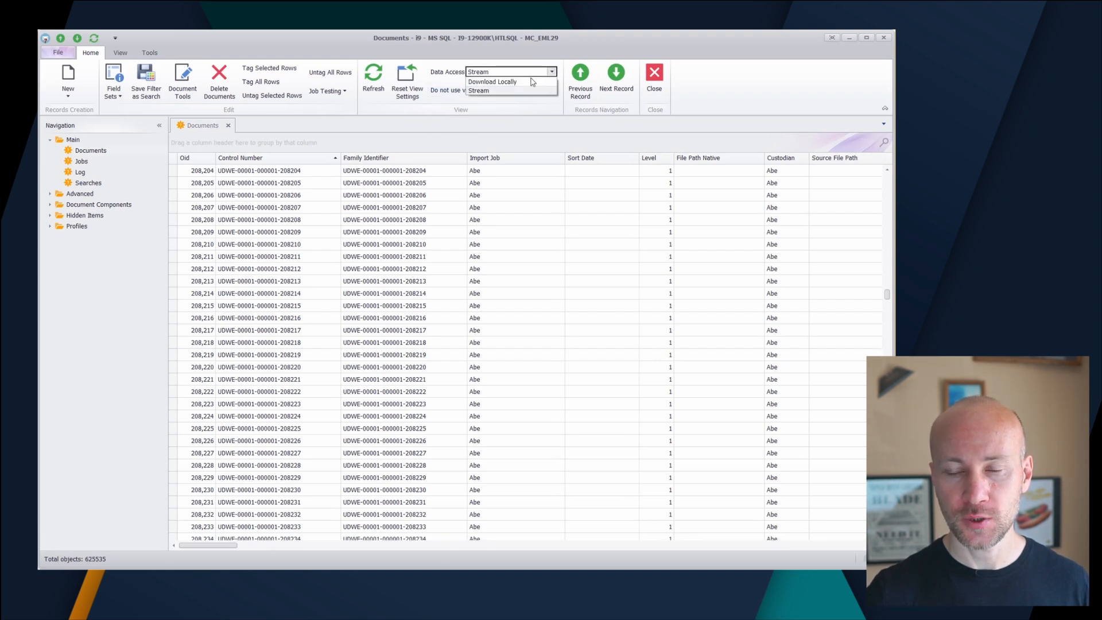
pyautogui.click(500, 82)
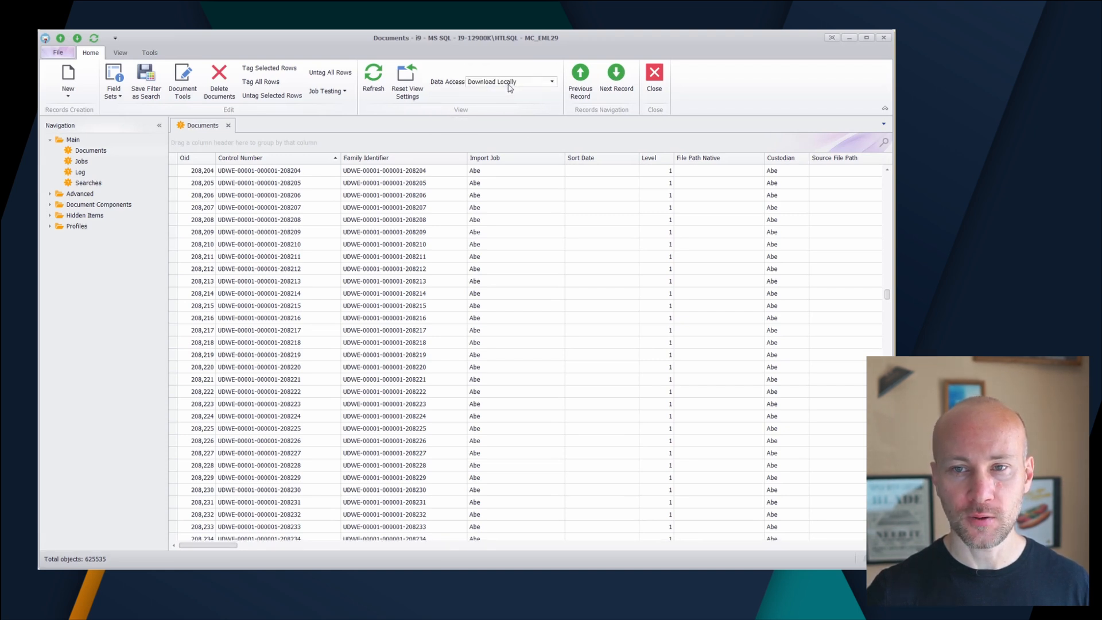
pyautogui.click(228, 125)
pyautogui.click(92, 150)
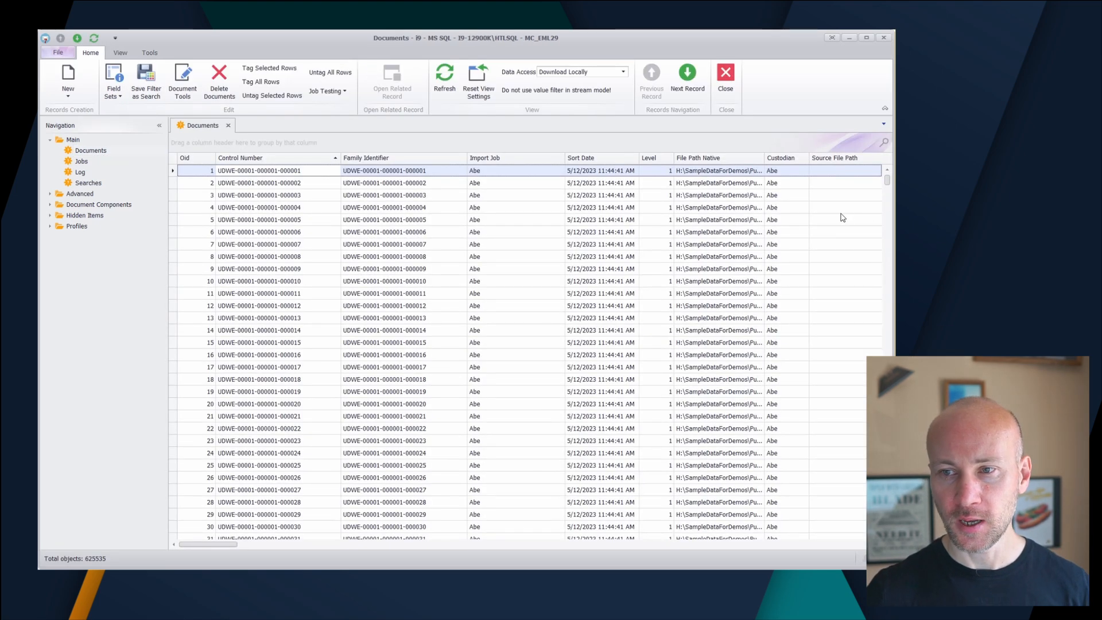
pyautogui.moveTo(890, 186); pyautogui.dragTo(887, 241)
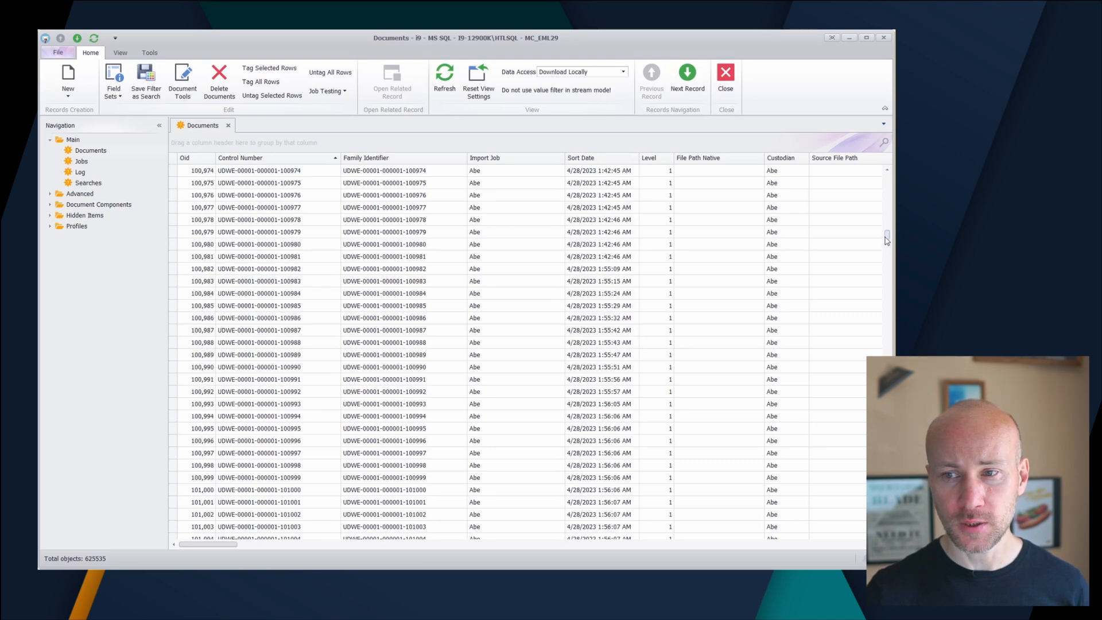
pyautogui.moveTo(888, 240)
pyautogui.mouseDown()
pyautogui.moveTo(888, 505)
pyautogui.moveTo(880, 245)
pyautogui.mouseUp()
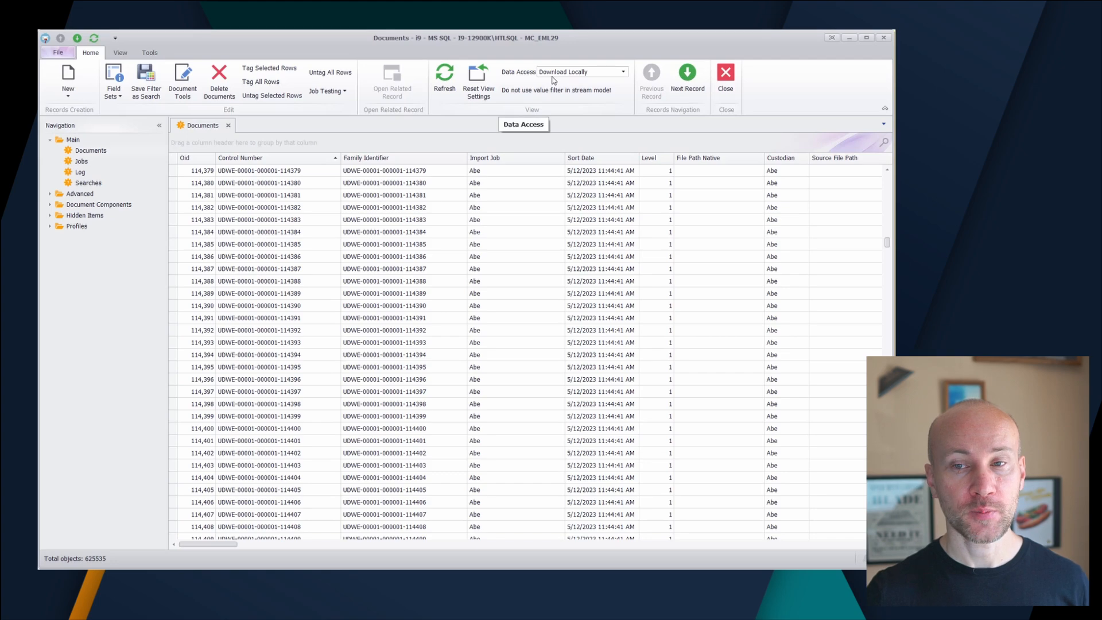
pyautogui.moveTo(888, 243); pyautogui.dragTo(861, 314)
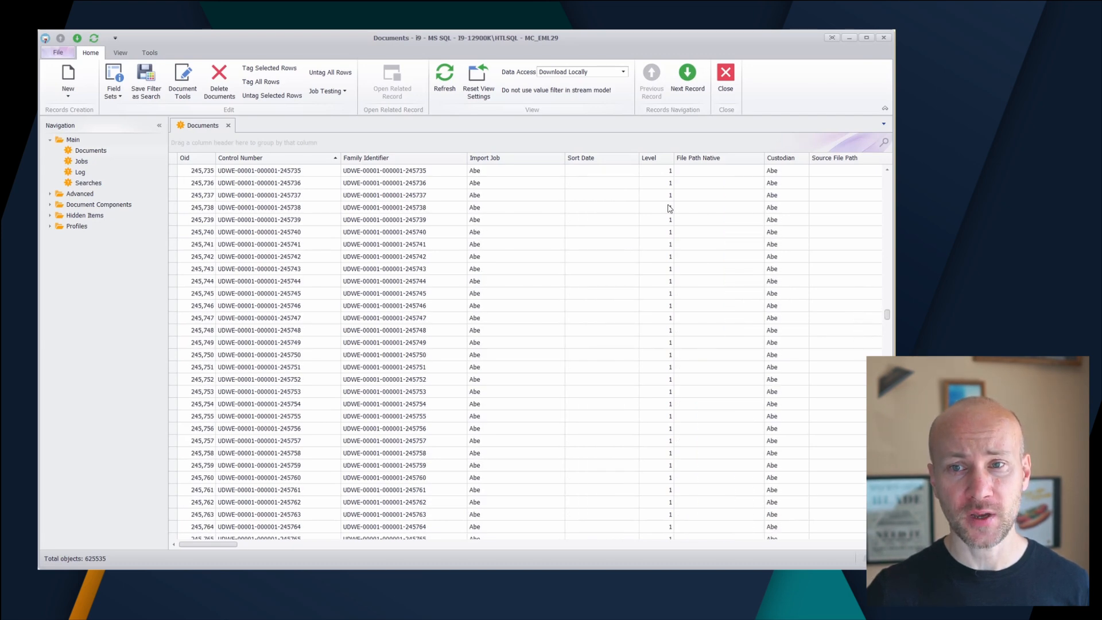
# Set the Documents data access to Stream and browse the records in the reopened list
pyautogui.click(624, 72)
pyautogui.click(596, 90)
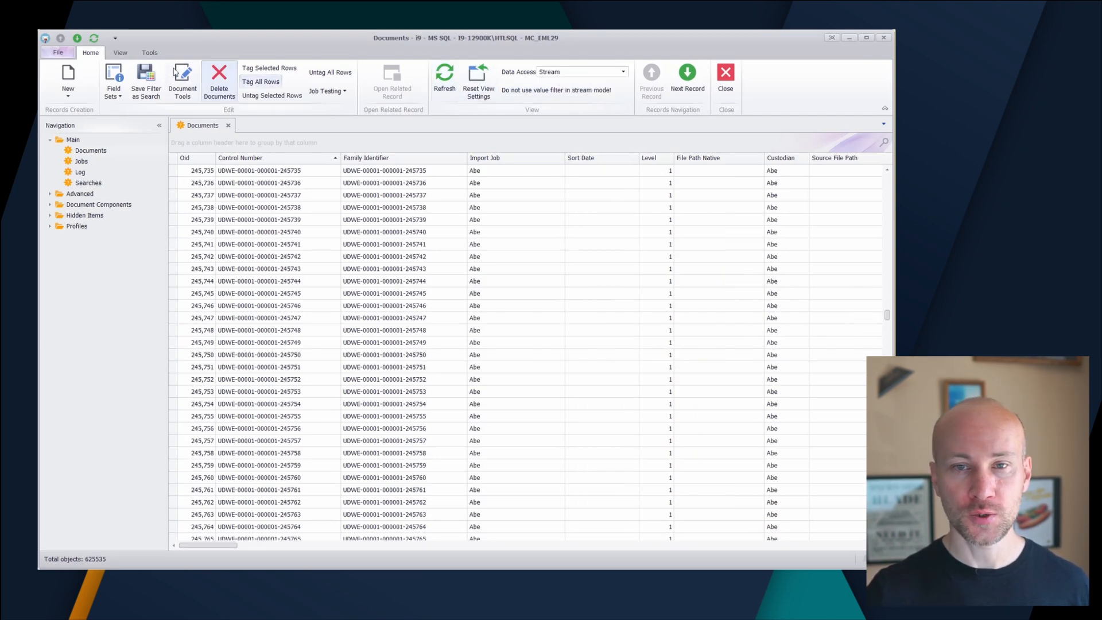
pyautogui.click(228, 126)
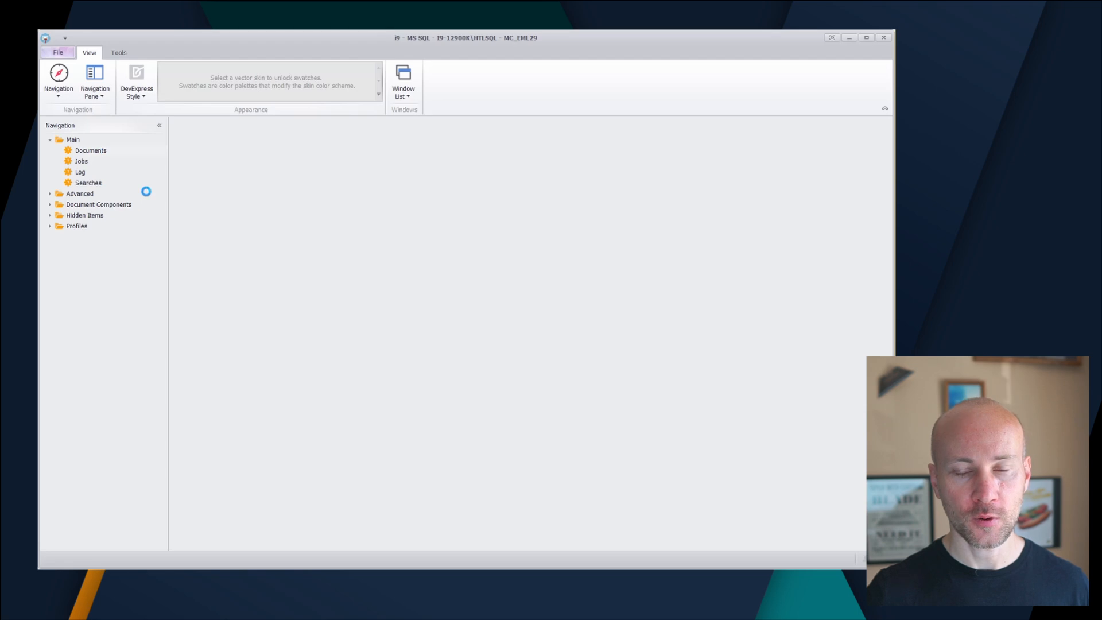
pyautogui.click(91, 150)
pyautogui.moveTo(885, 182); pyautogui.dragTo(888, 341)
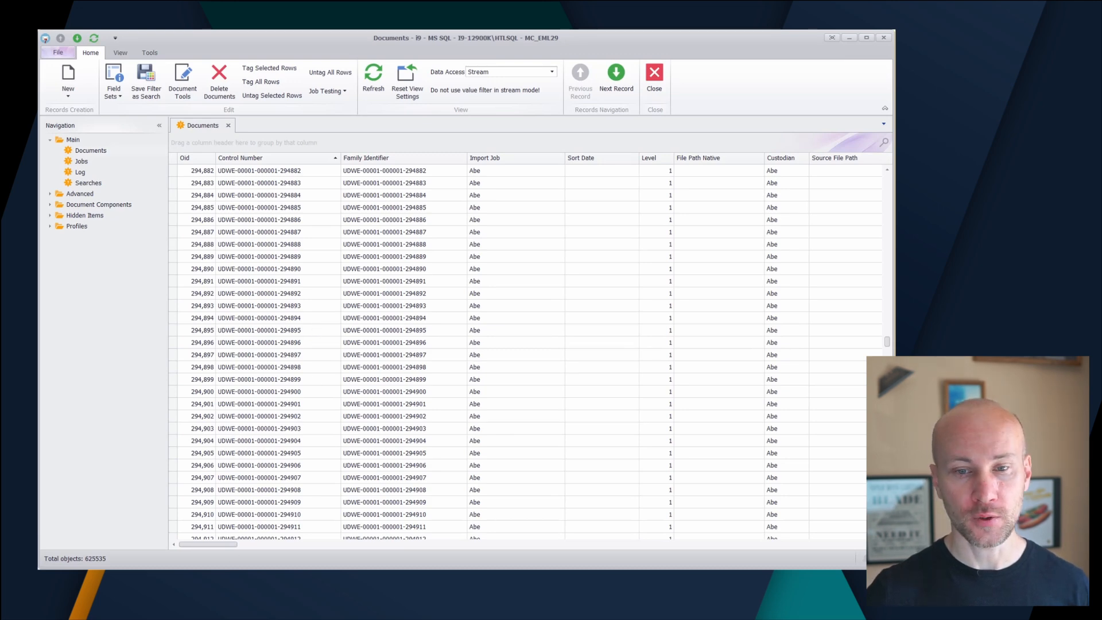
# Filter the documents to the Record Category Short message and review their Message From, Message To and Message Body columns
pyautogui.moveTo(213, 545); pyautogui.dragTo(267, 545)
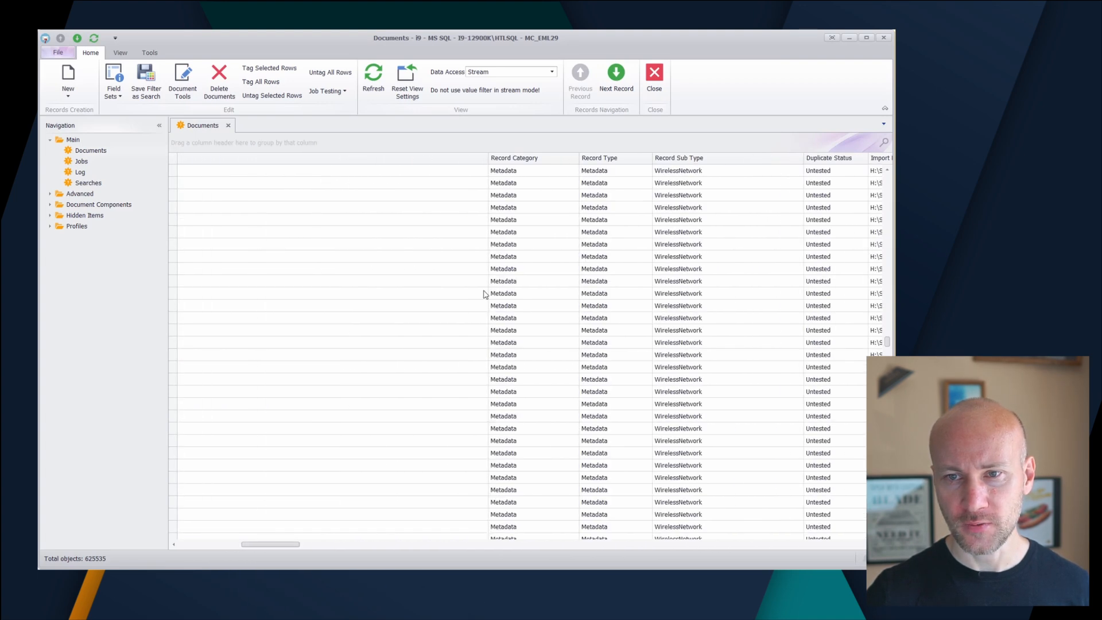
pyautogui.click(575, 157)
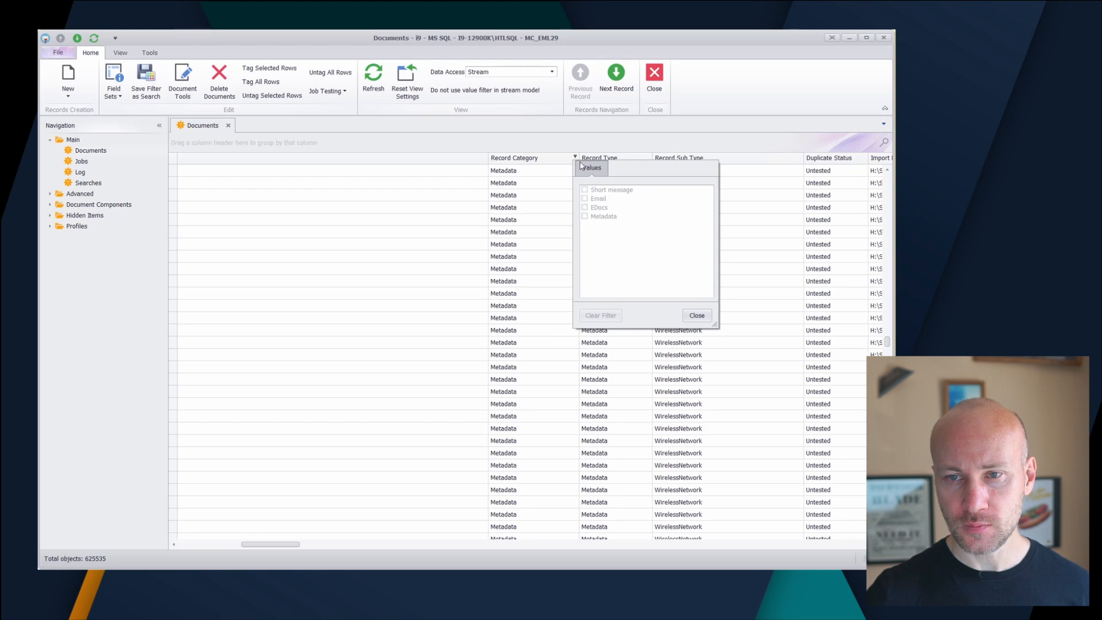
pyautogui.click(584, 190)
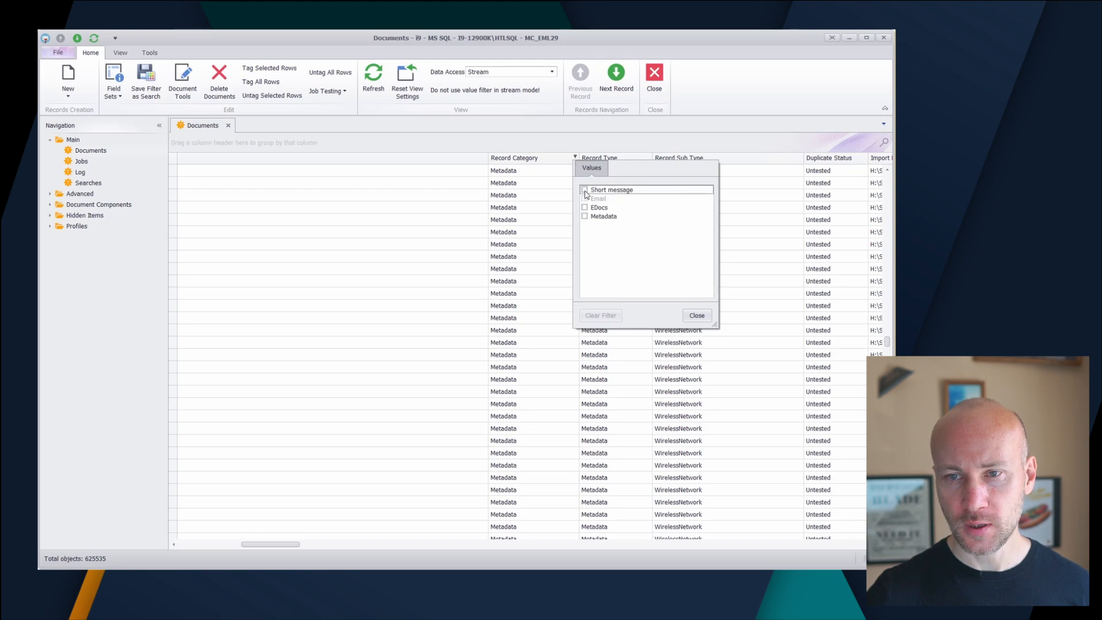
pyautogui.click(697, 315)
pyautogui.moveTo(297, 525); pyautogui.dragTo(511, 527)
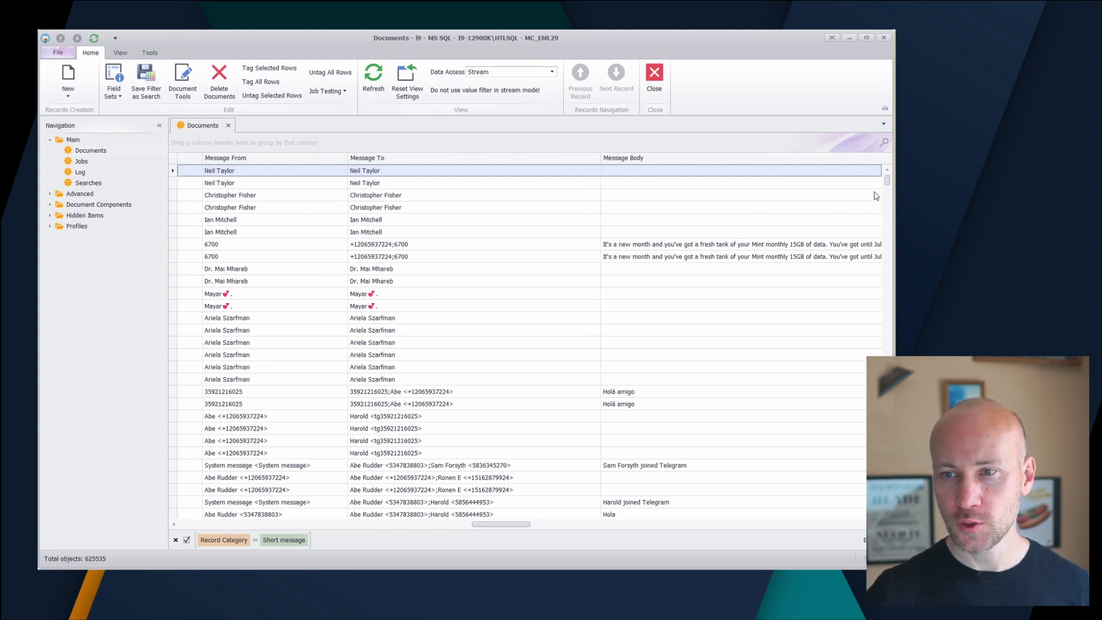
pyautogui.moveTo(889, 186); pyautogui.dragTo(887, 336)
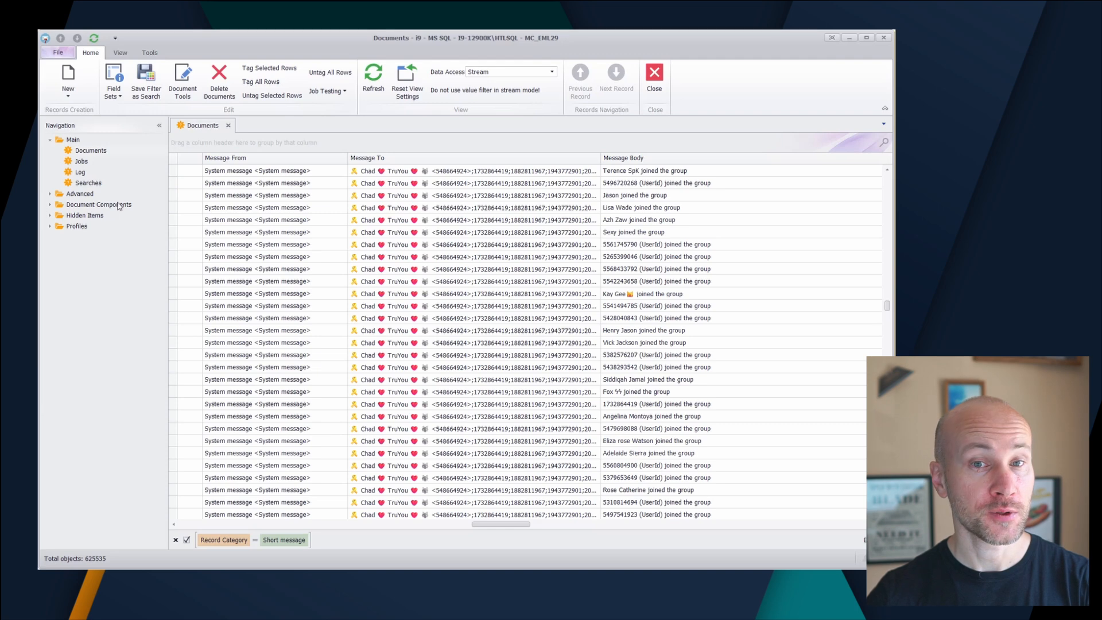
# Open the Log, look over its error entries, and close it
pyautogui.click(80, 172)
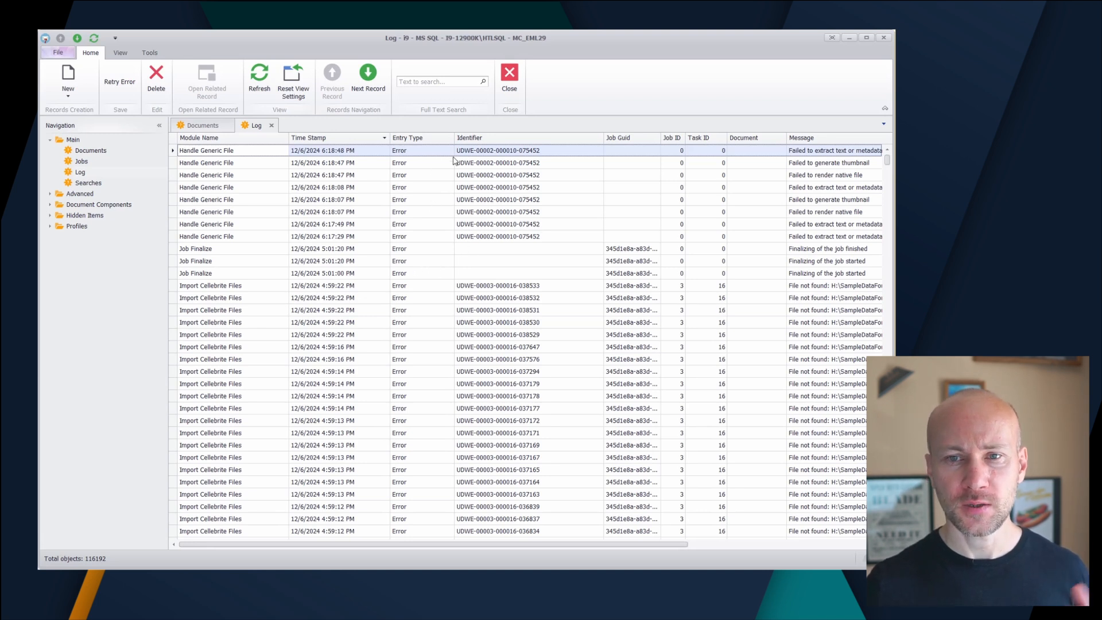
pyautogui.click(451, 138)
pyautogui.press('Escape')
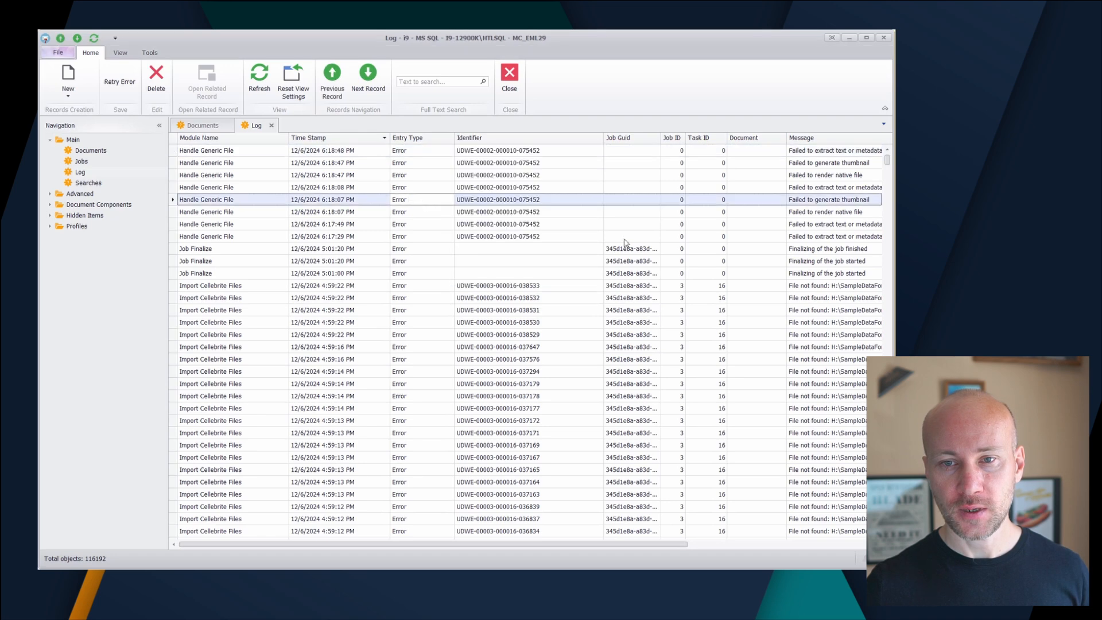
pyautogui.moveTo(888, 161)
pyautogui.mouseDown()
pyautogui.moveTo(888, 468)
pyautogui.moveTo(888, 154)
pyautogui.mouseUp()
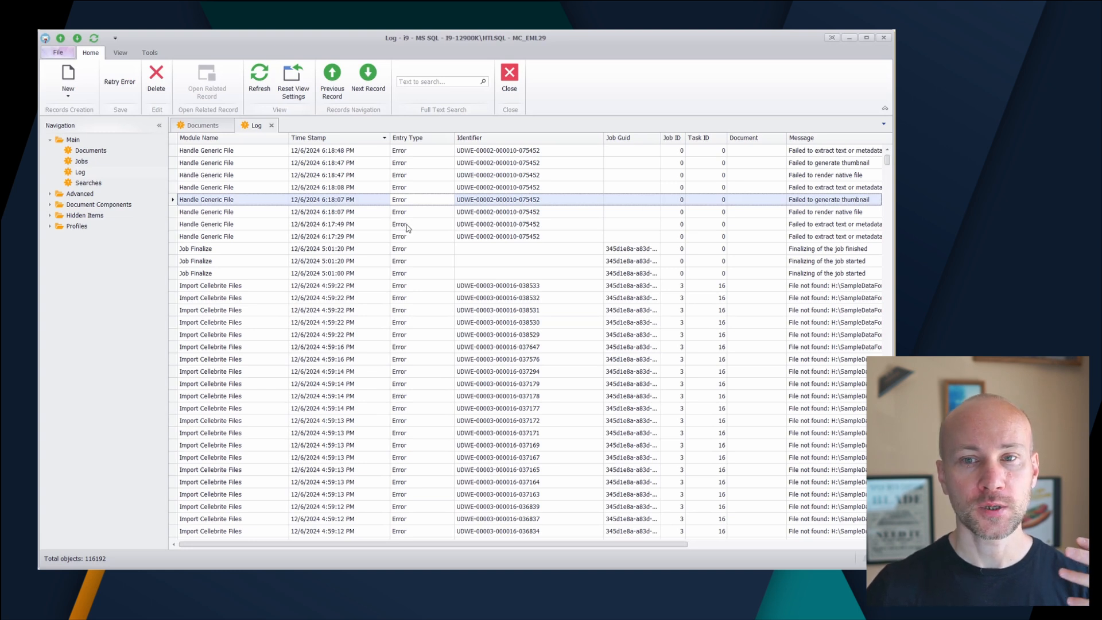
pyautogui.click(272, 126)
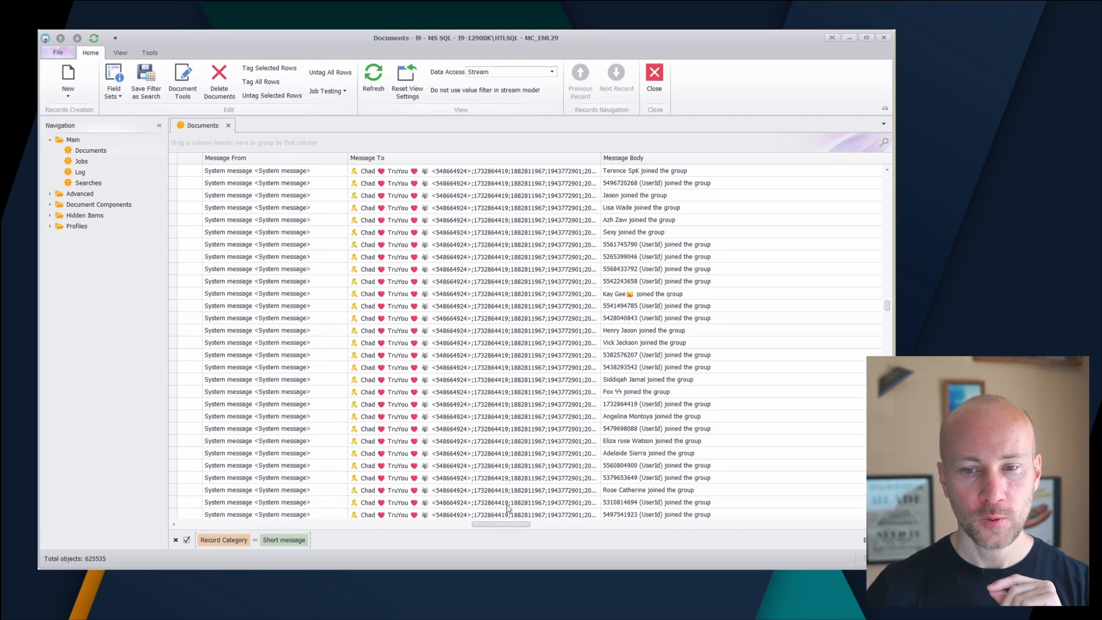
# Start a new job with the Import type and change its type to Export Conversations (RSMF/PDF/HTML/EML)
pyautogui.moveTo(501, 523); pyautogui.dragTo(313, 523)
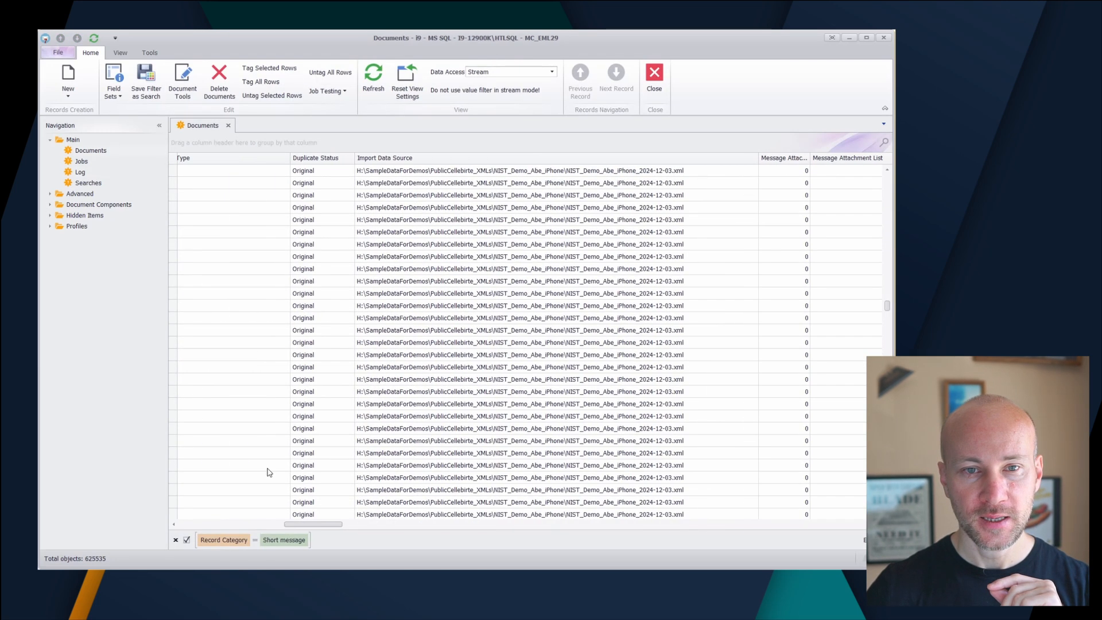
pyautogui.click(86, 163)
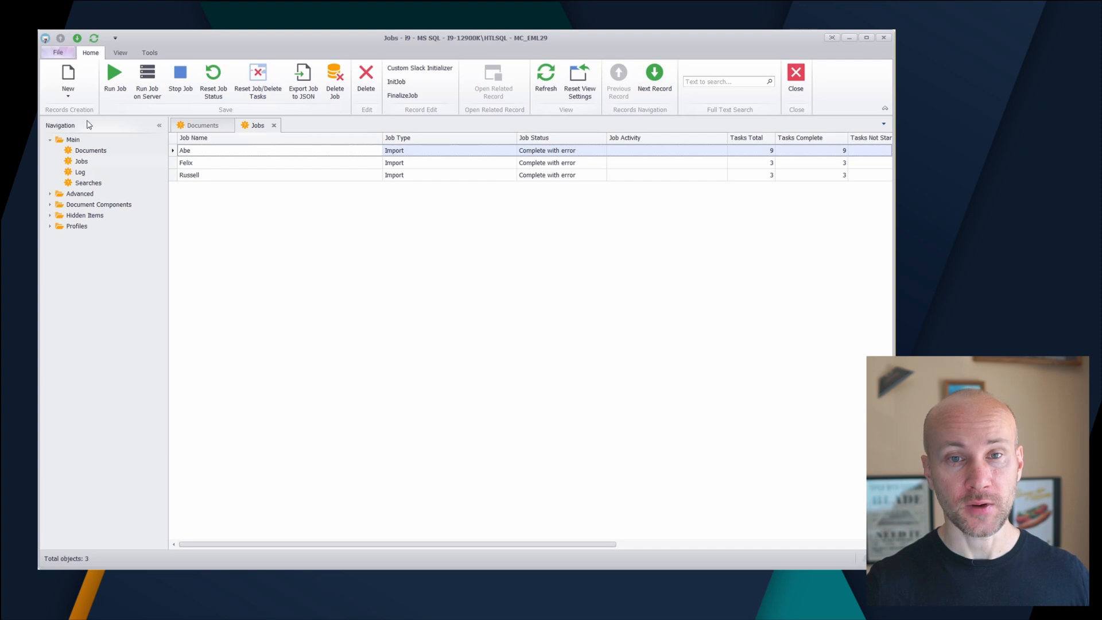
pyautogui.click(68, 78)
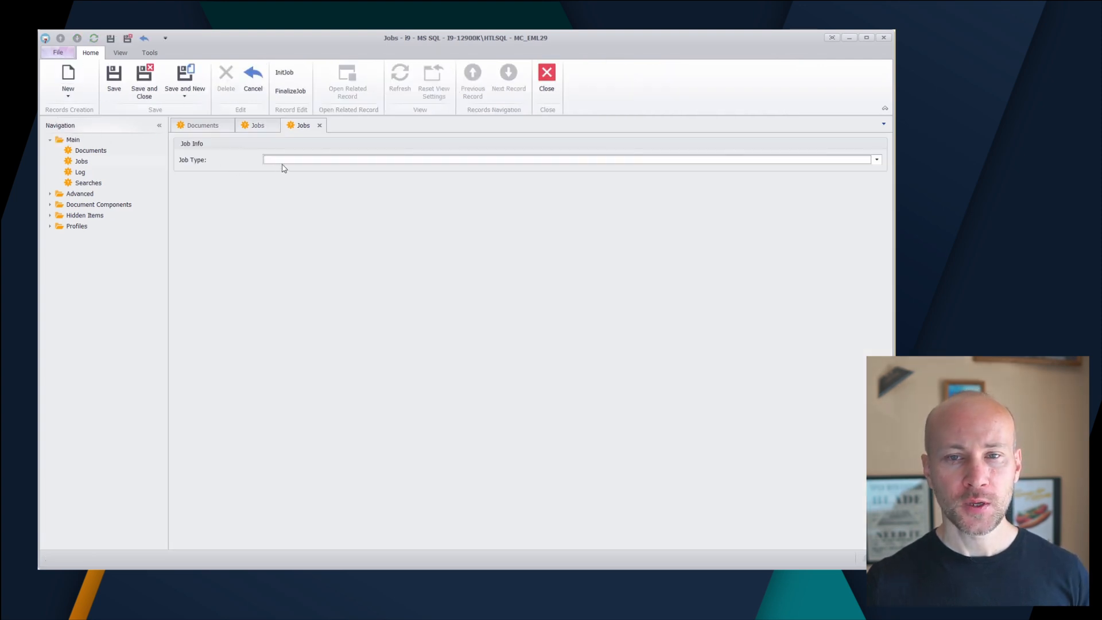
pyautogui.click(284, 163)
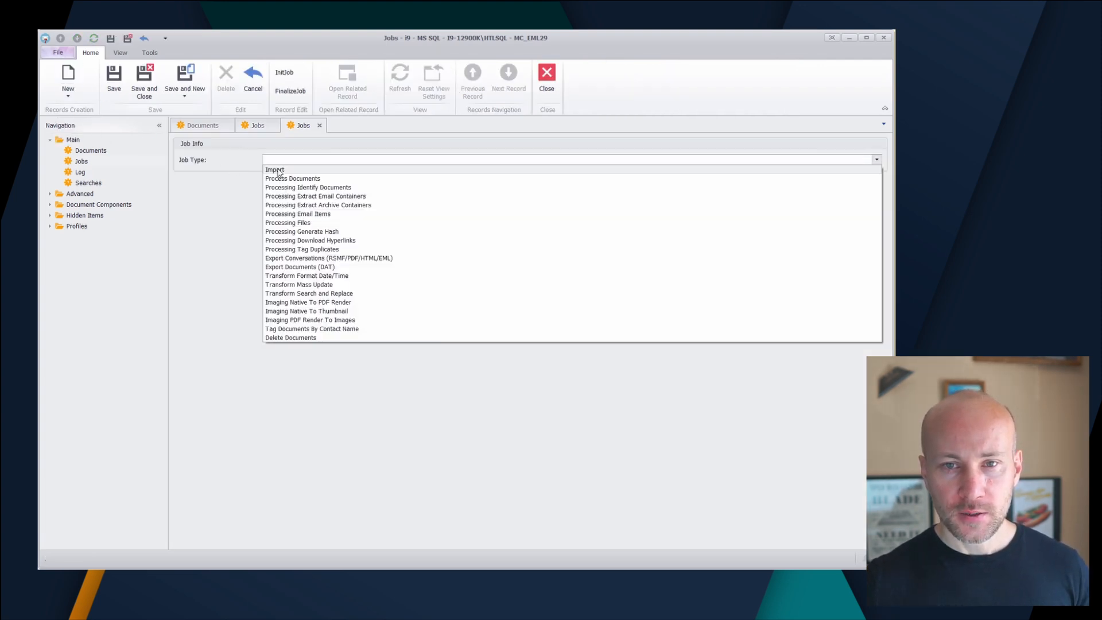
pyautogui.click(285, 168)
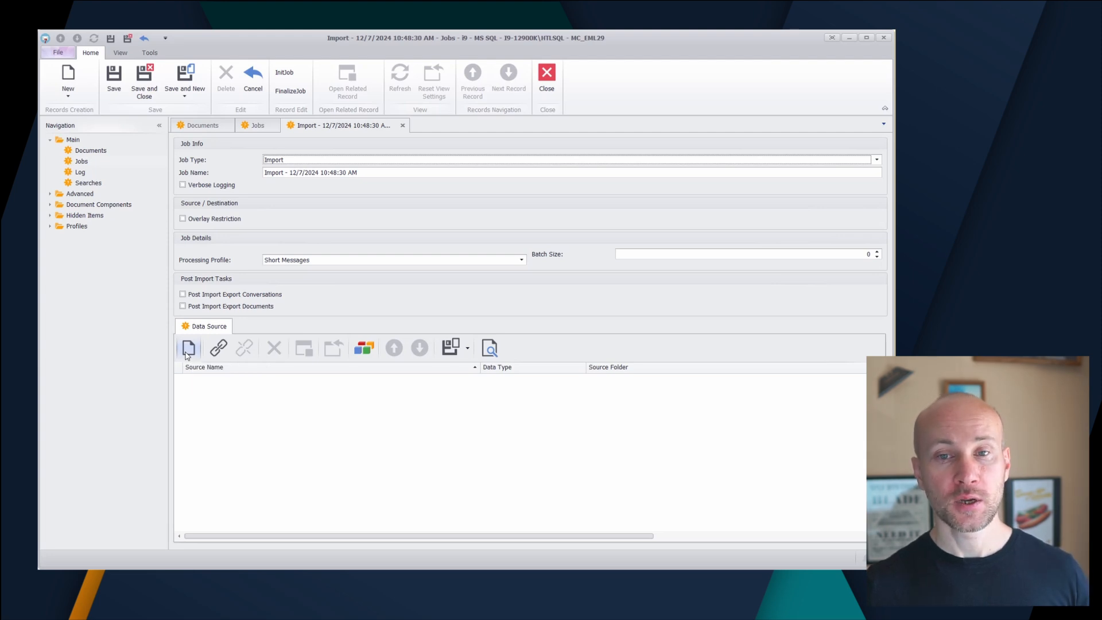
pyautogui.click(301, 162)
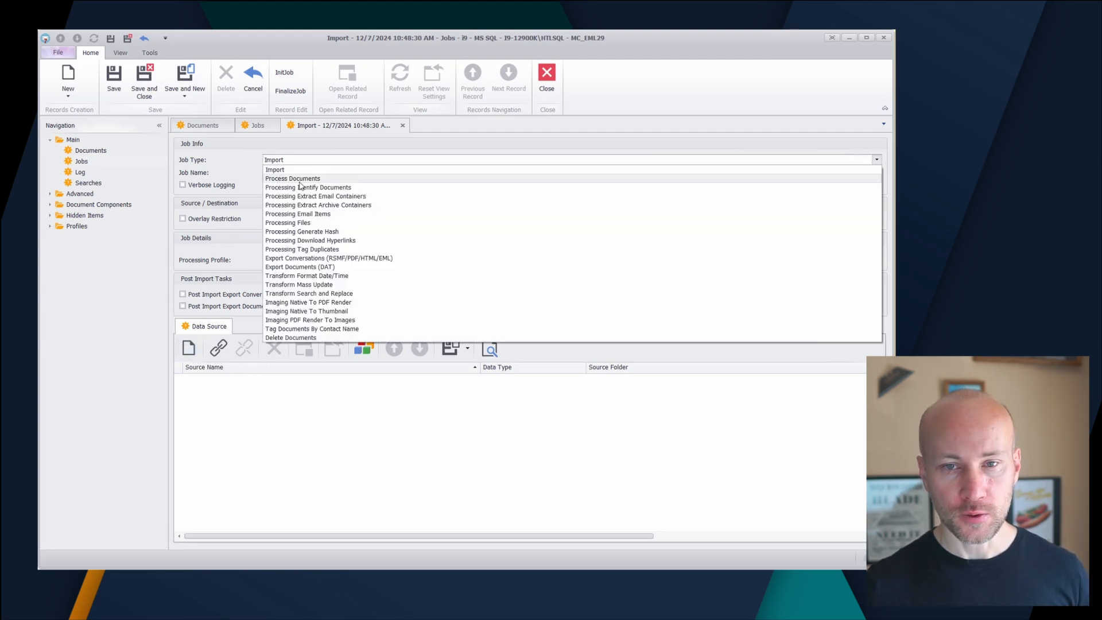
pyautogui.click(325, 259)
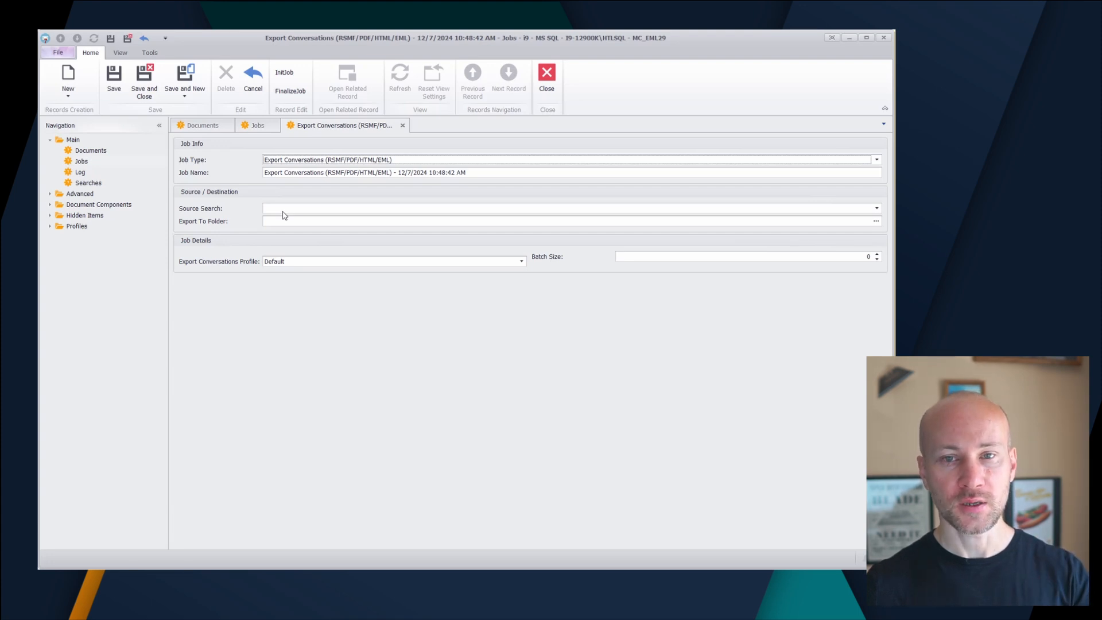
# Open the saved All Documents search for job 003 from the Searches list
pyautogui.click(102, 185)
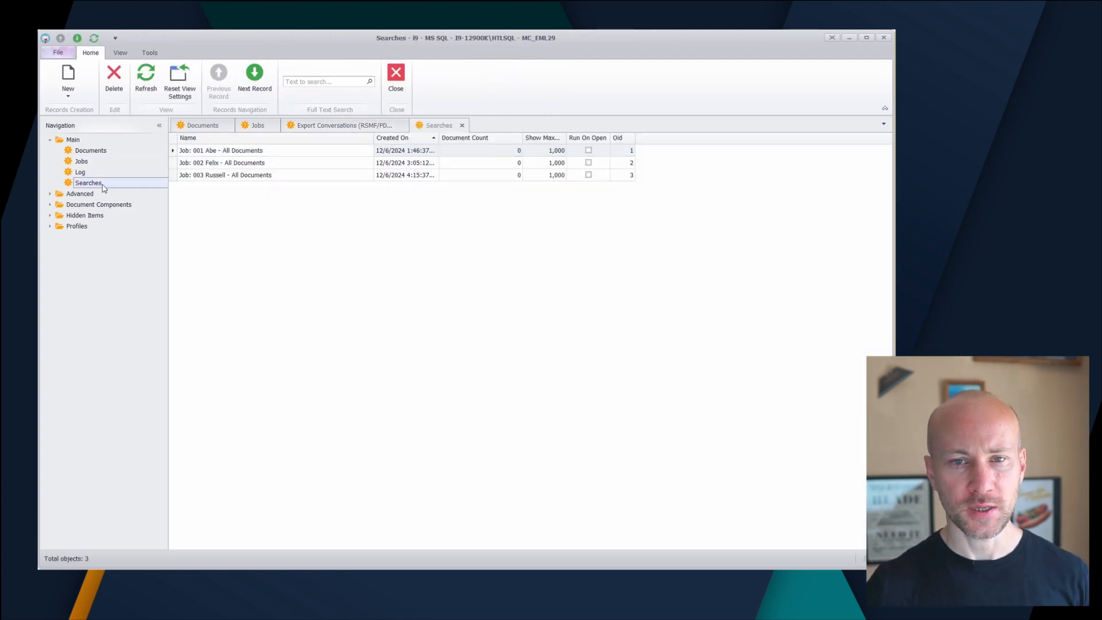
pyautogui.doubleClick(215, 175)
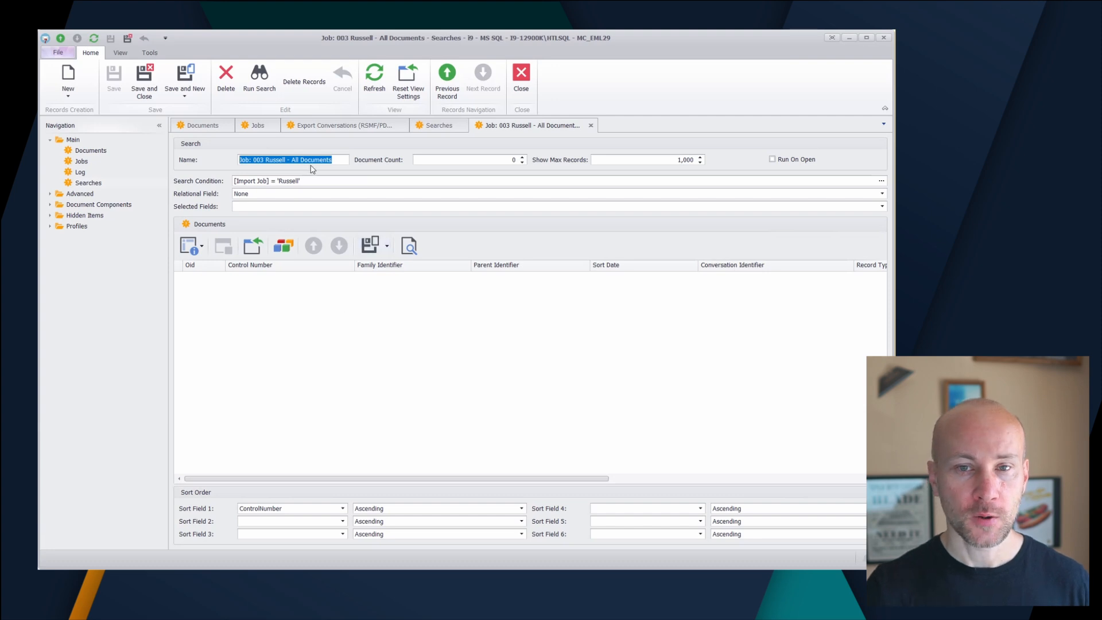
# Examine the Import Job condition in the search's criteria editor and close the editor without changes
pyautogui.click(882, 181)
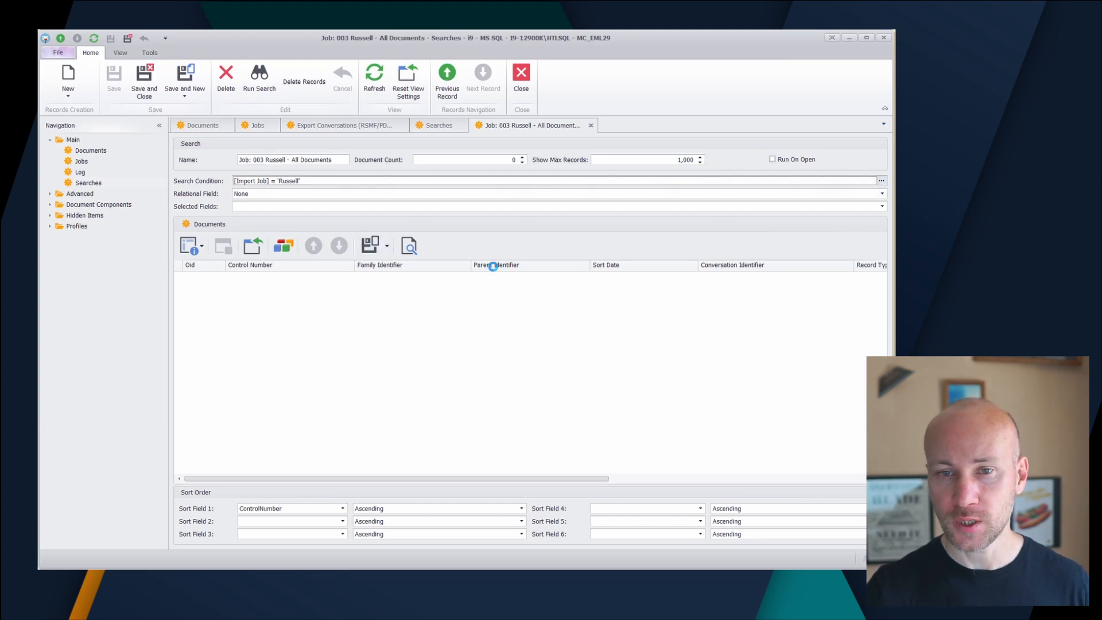
pyautogui.moveTo(605, 305); pyautogui.dragTo(417, 221)
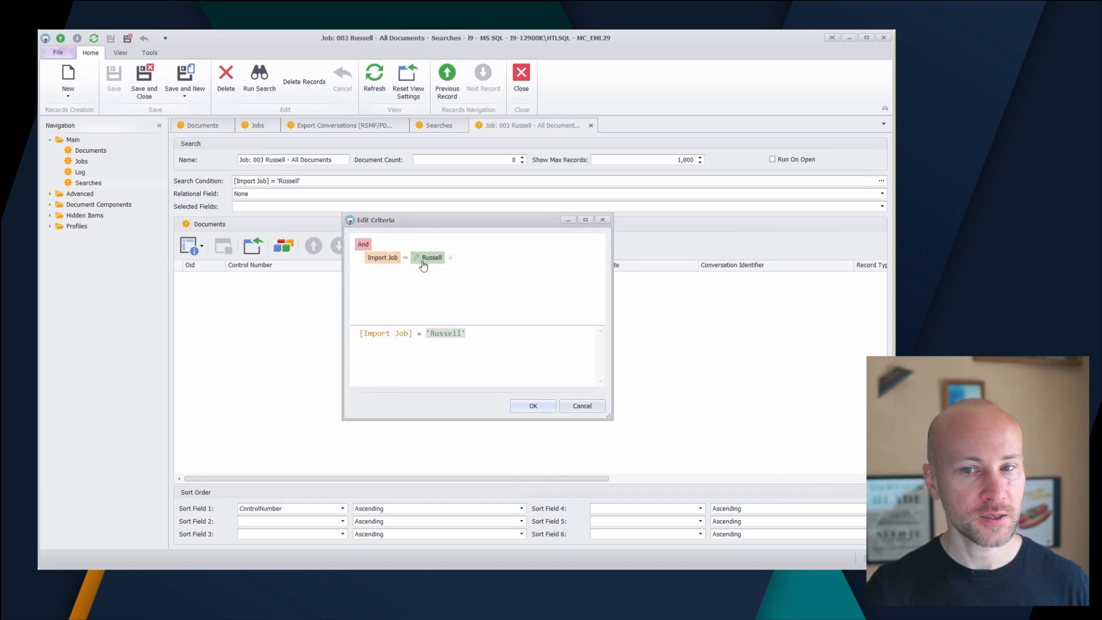
pyautogui.click(603, 220)
# Run the search, look through the listed documents, and close it without saving, along with the Searches list
pyautogui.click(258, 81)
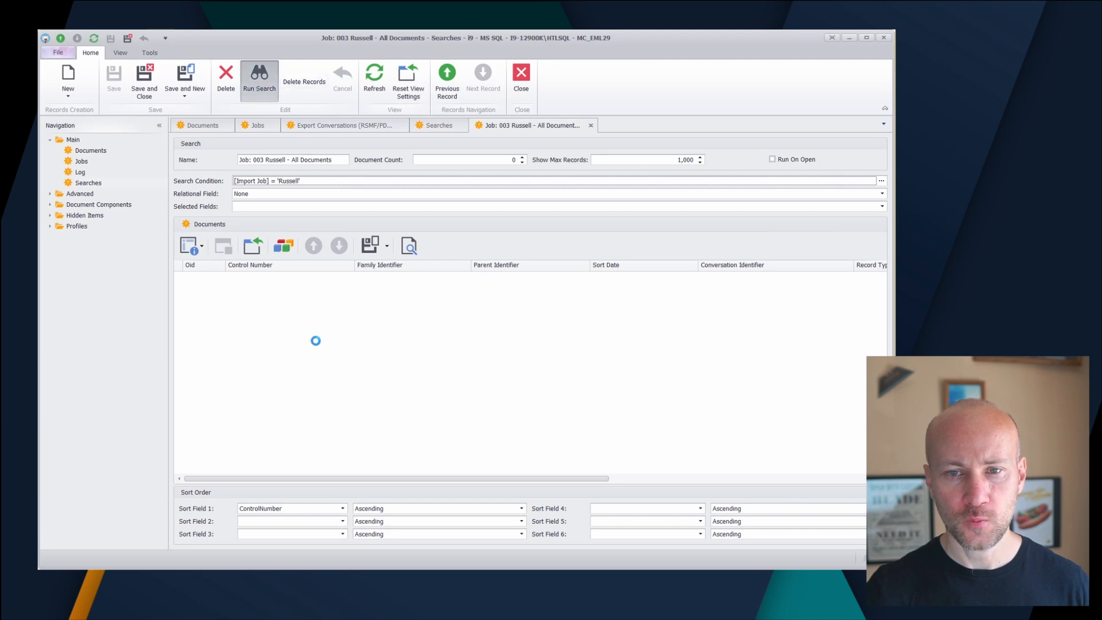
pyautogui.moveTo(882, 380); pyautogui.dragTo(877, 304)
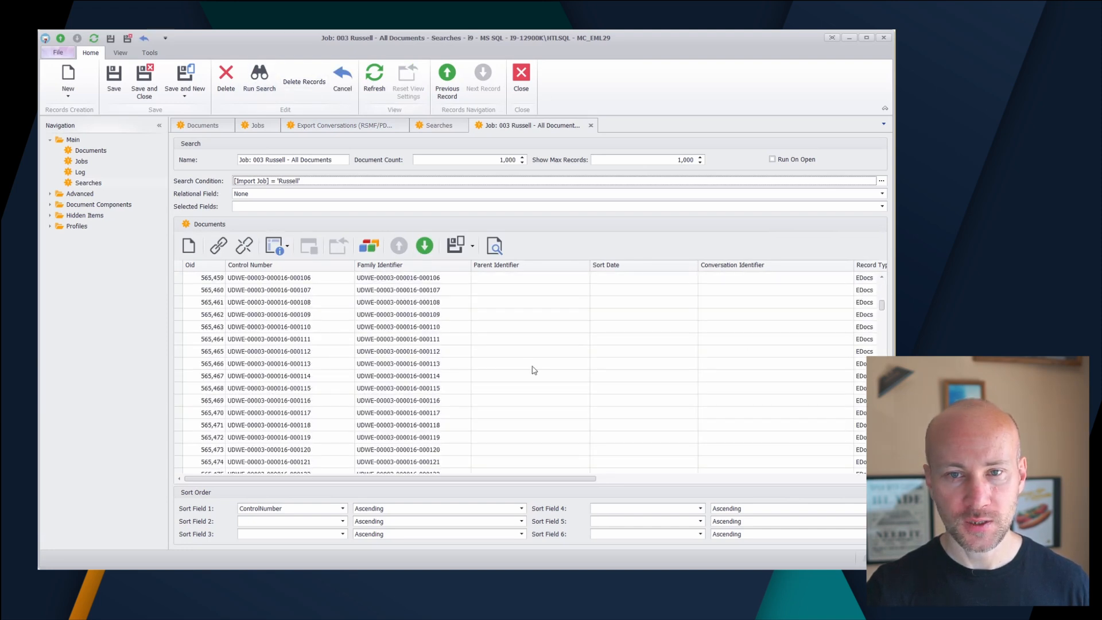
pyautogui.click(591, 126)
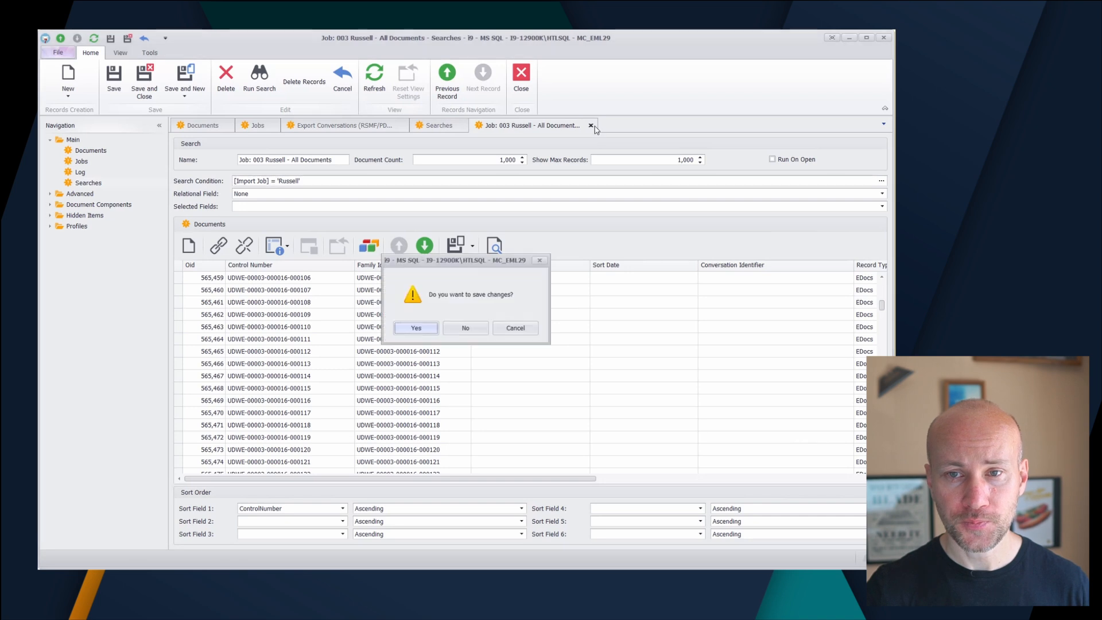
pyautogui.click(463, 327)
pyautogui.click(464, 126)
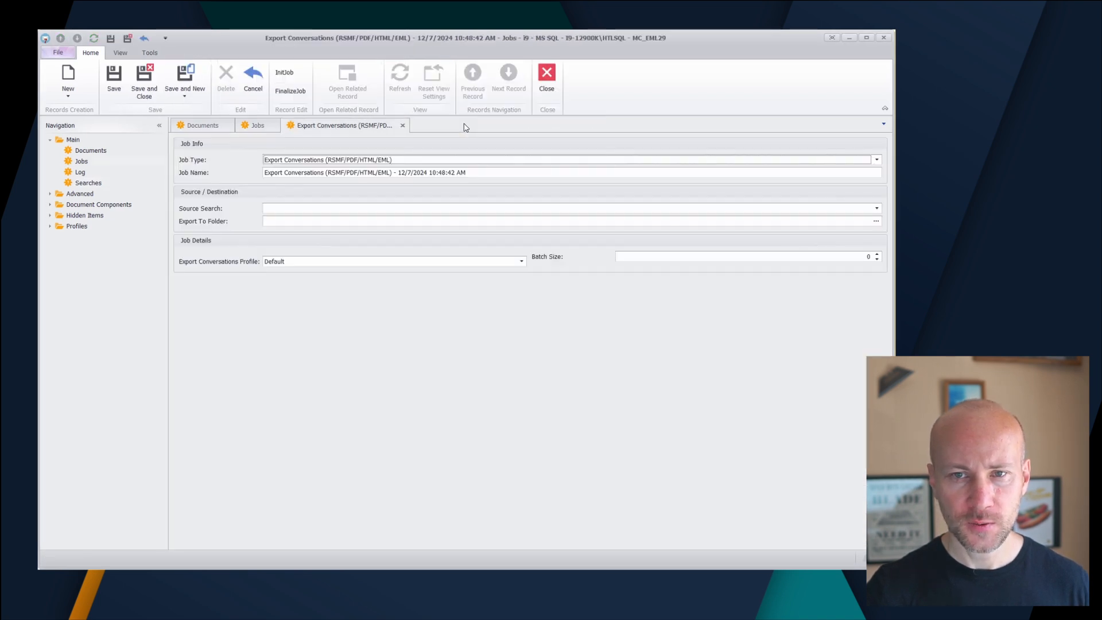
# Set the export job's source to the job 001 All Documents search and its export folder to c:\asdf, and save the job
pyautogui.click(285, 214)
pyautogui.click(285, 235)
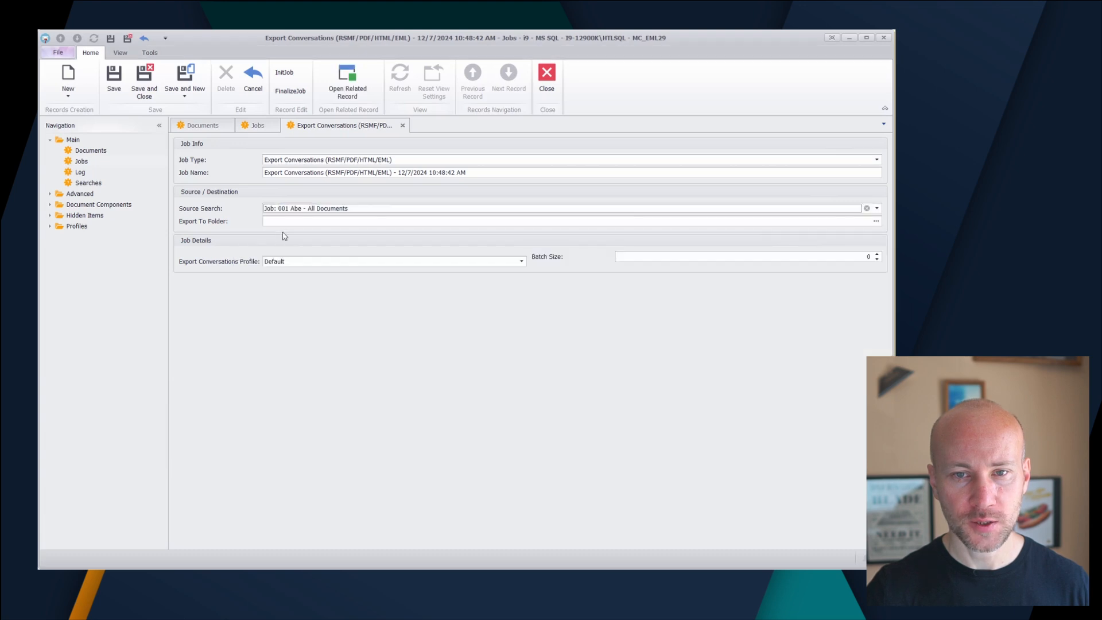
pyautogui.click(276, 221)
pyautogui.write('c:\\asdf')
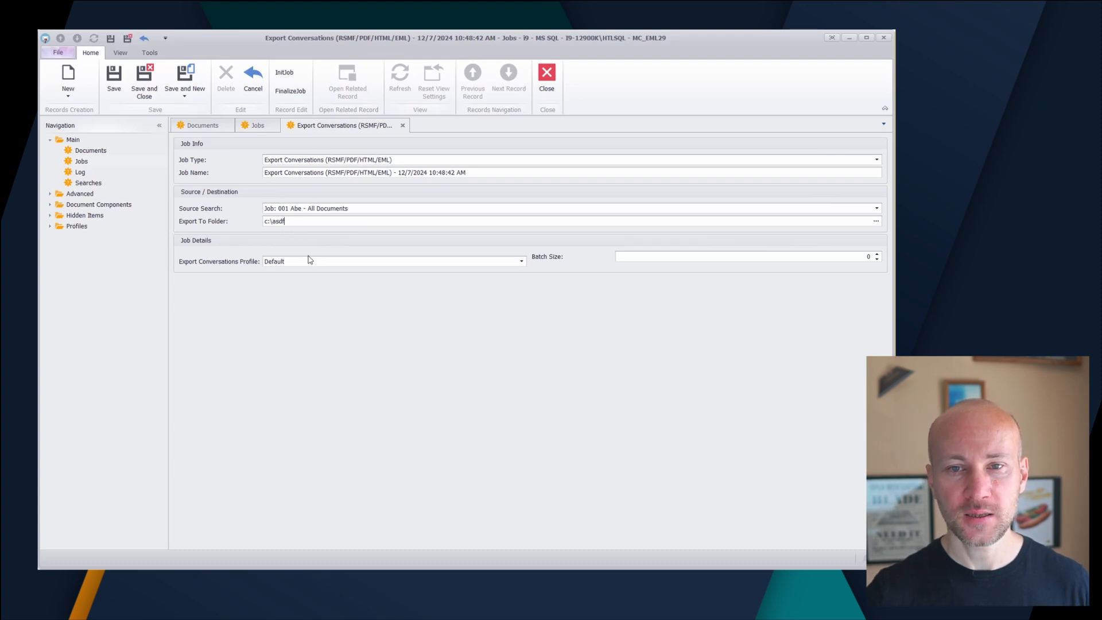
pyautogui.click(403, 125)
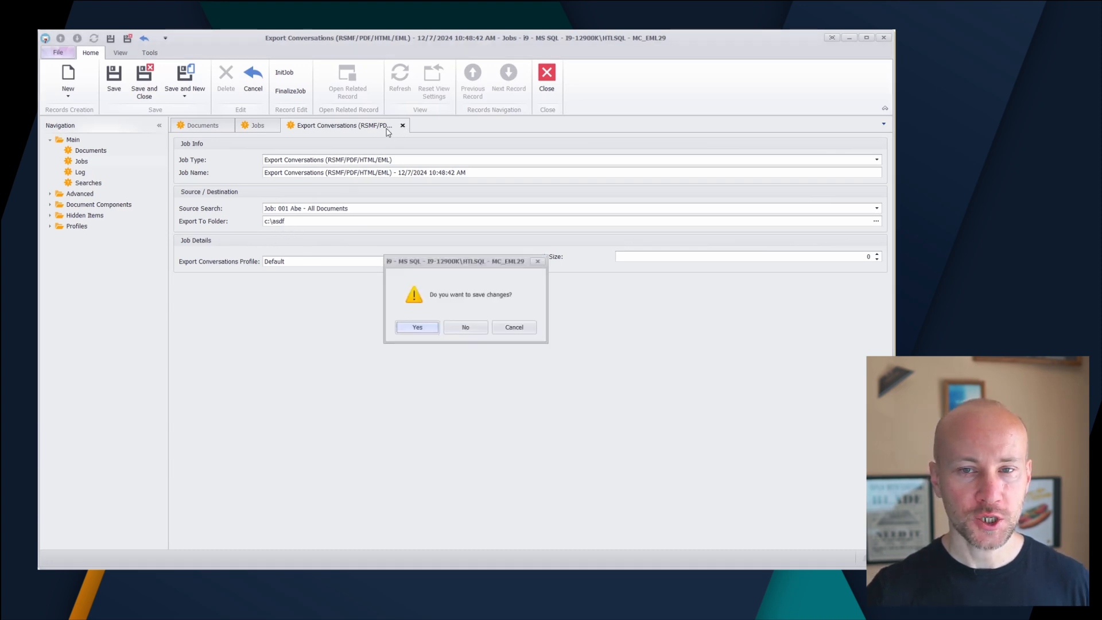
pyautogui.click(417, 332)
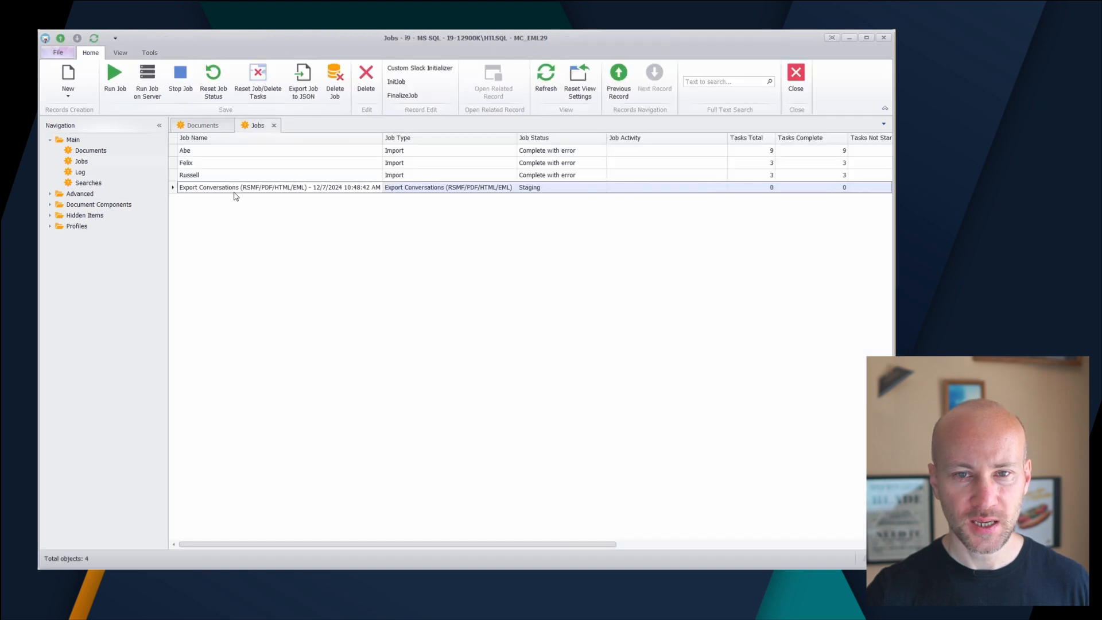
pyautogui.click(113, 78)
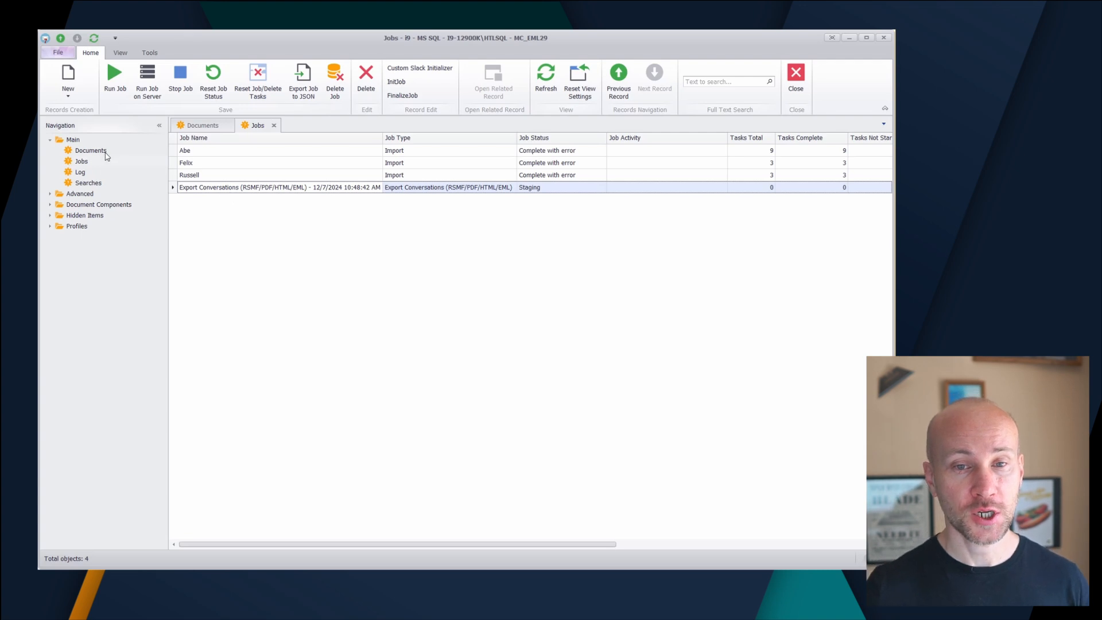
# Open Document Tools for the filtered documents, look over the Mass Update, Search and Replace, Date Format and Log sections, and close it
pyautogui.click(201, 125)
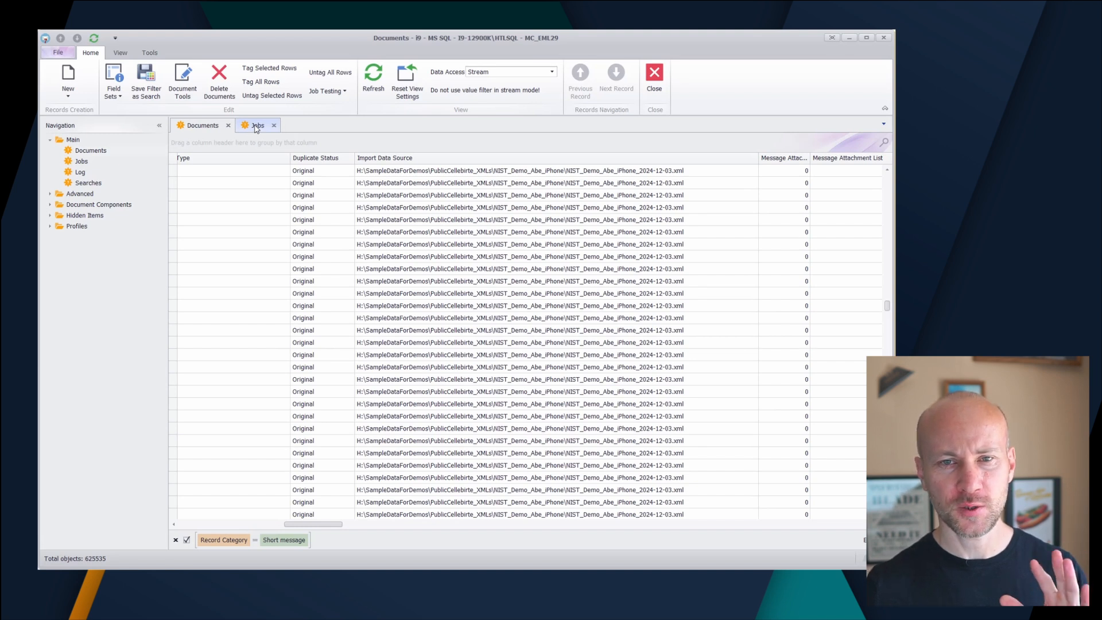
pyautogui.click(178, 89)
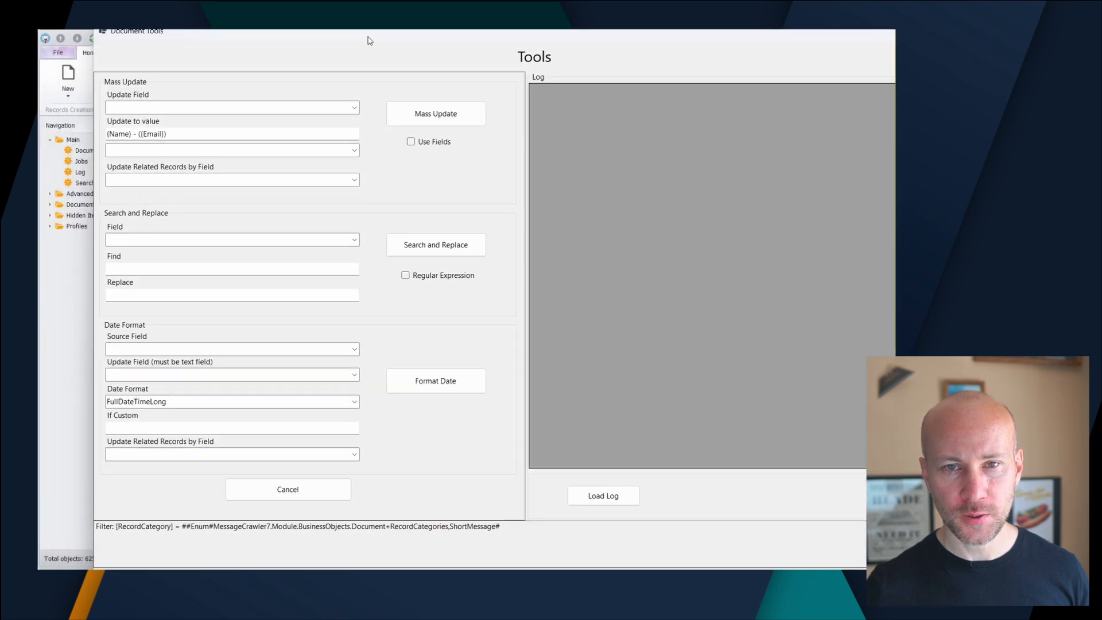
pyautogui.moveTo(370, 40); pyautogui.dragTo(333, 48)
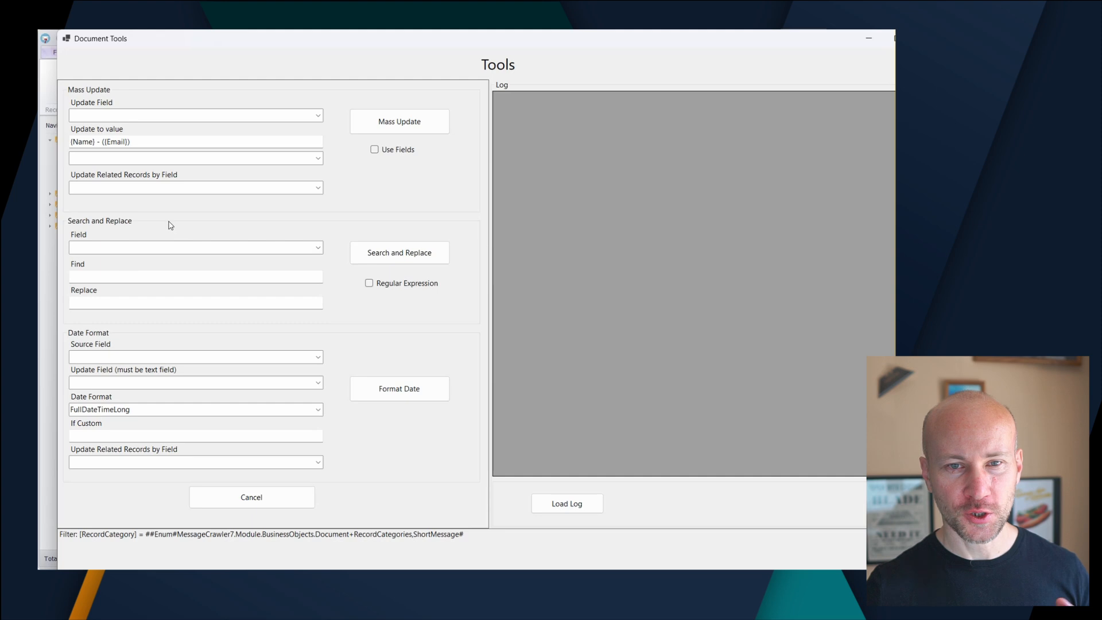
pyautogui.moveTo(570, 47); pyautogui.dragTo(459, 66)
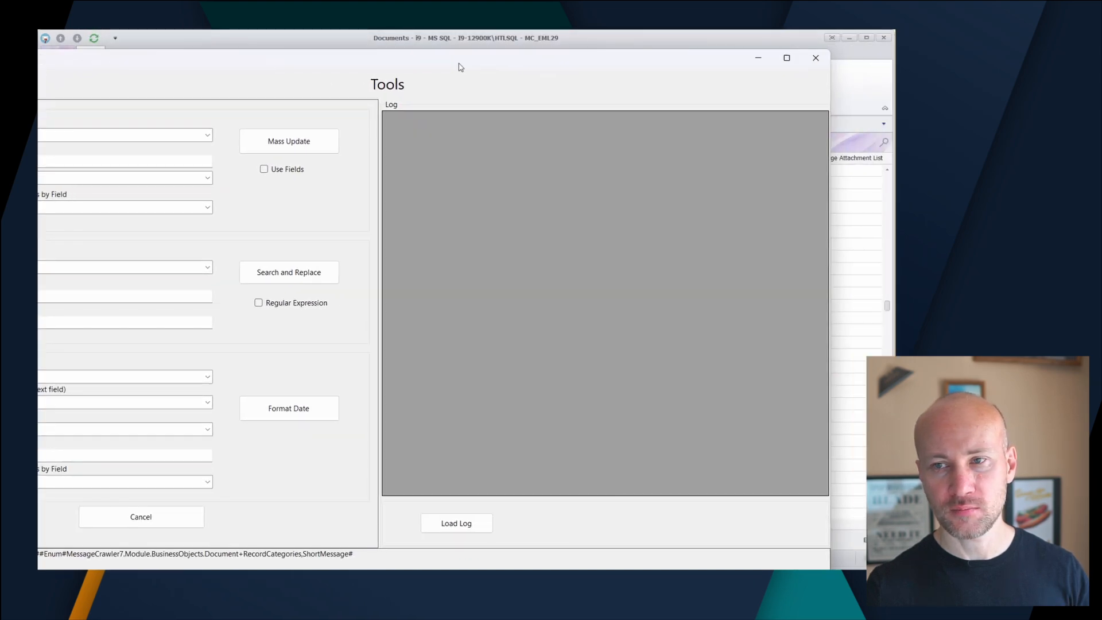
pyautogui.click(812, 63)
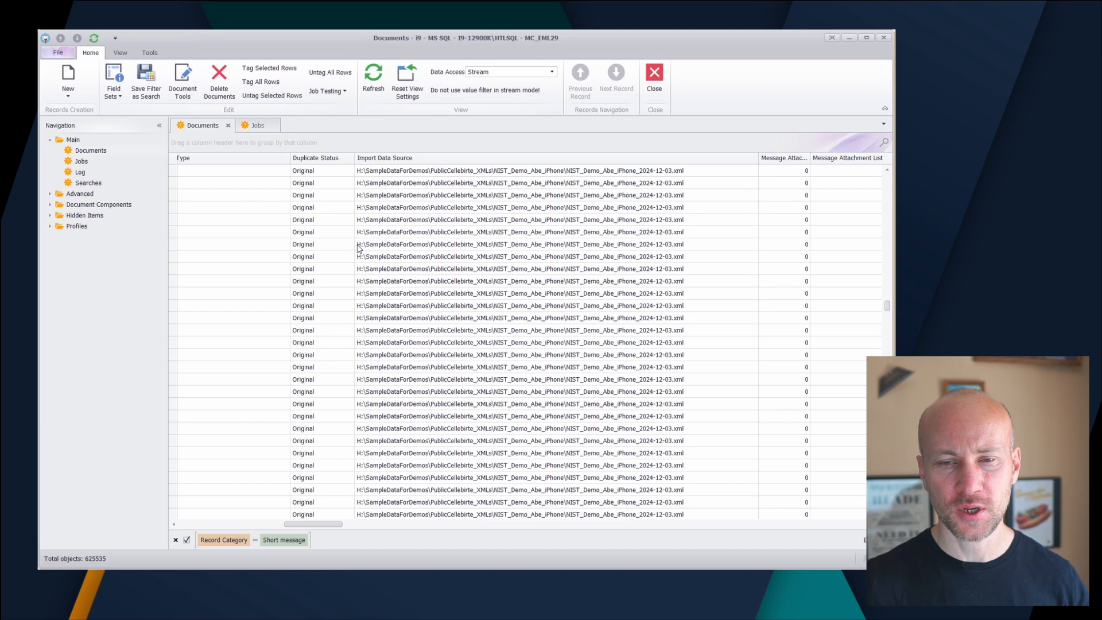